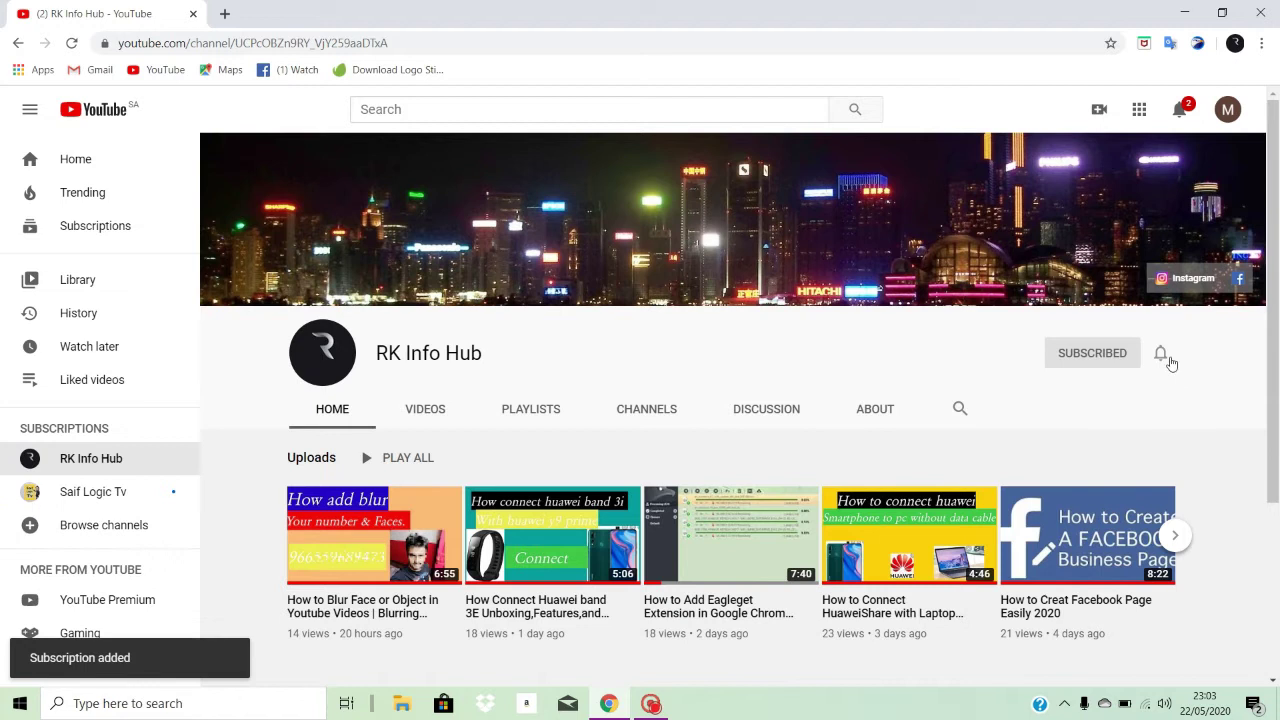
- Set the notification preference for the RK Info Hub channel subscription
click(1124, 399)
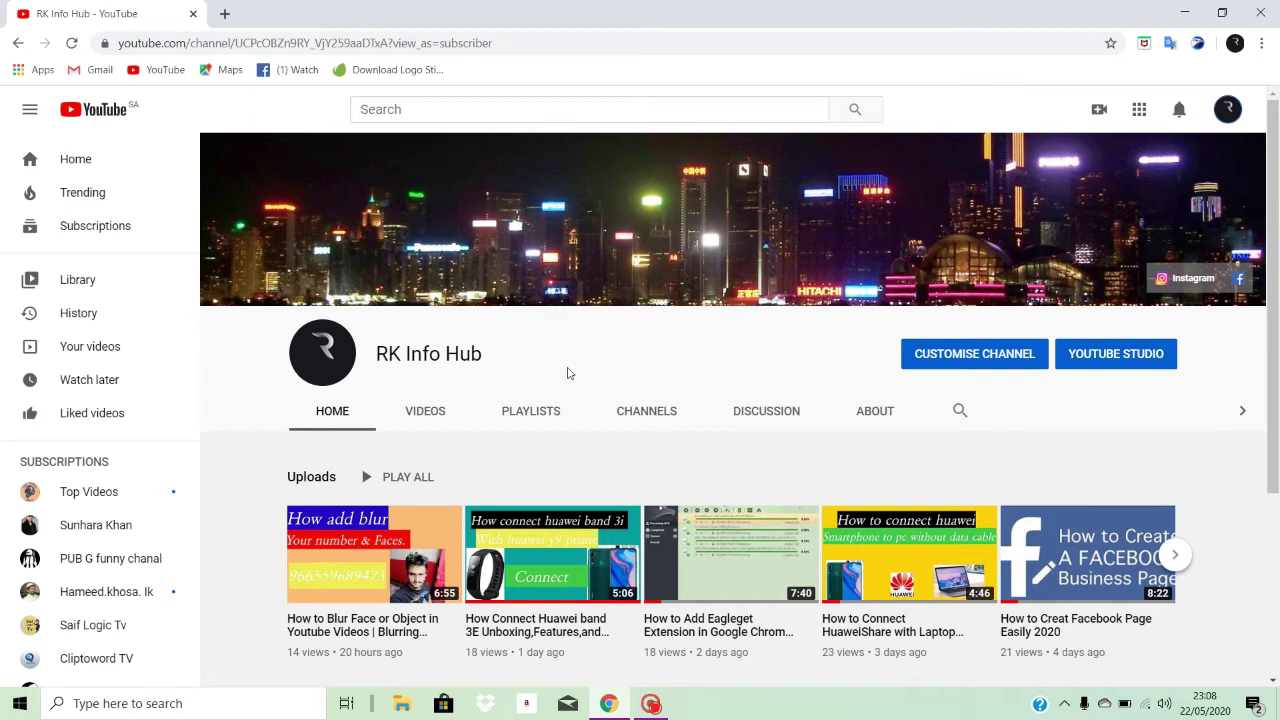
- Open the video "How to Blur Face or Object in Youtube Videos" from the channel's uploads
scroll(567, 373, down, 1)
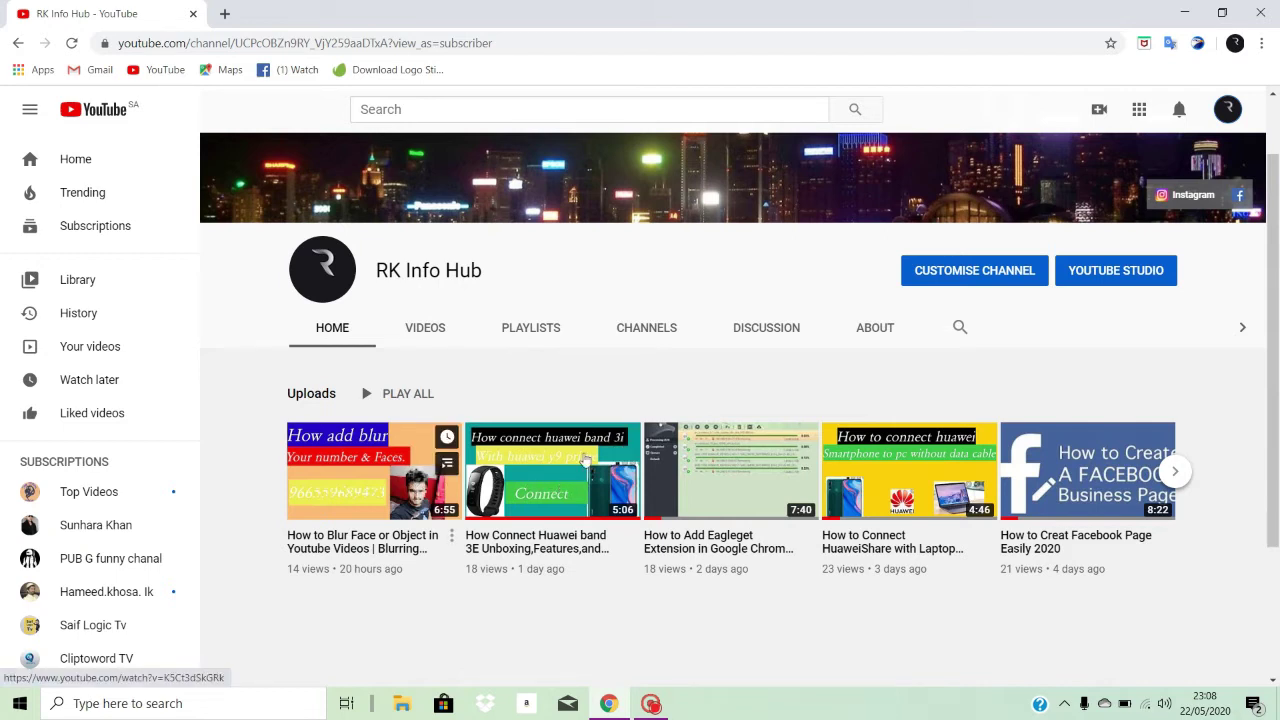
scroll(388, 485, down, 2)
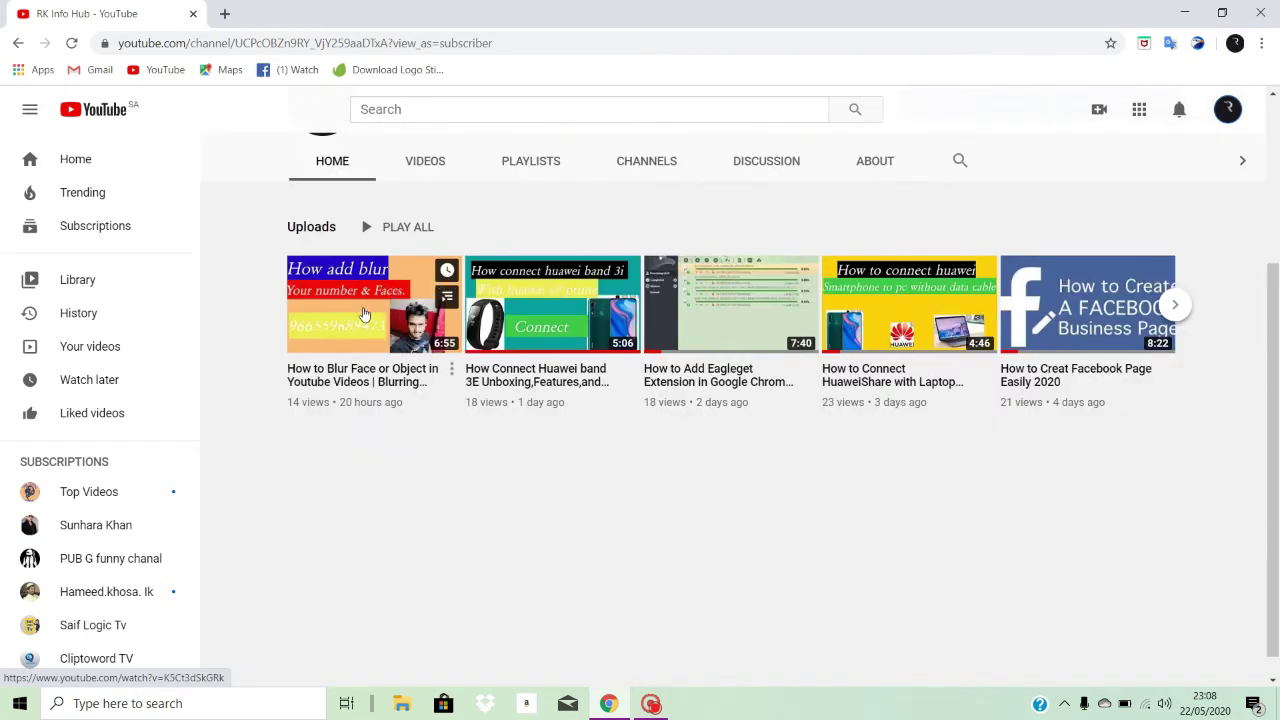
click(378, 299)
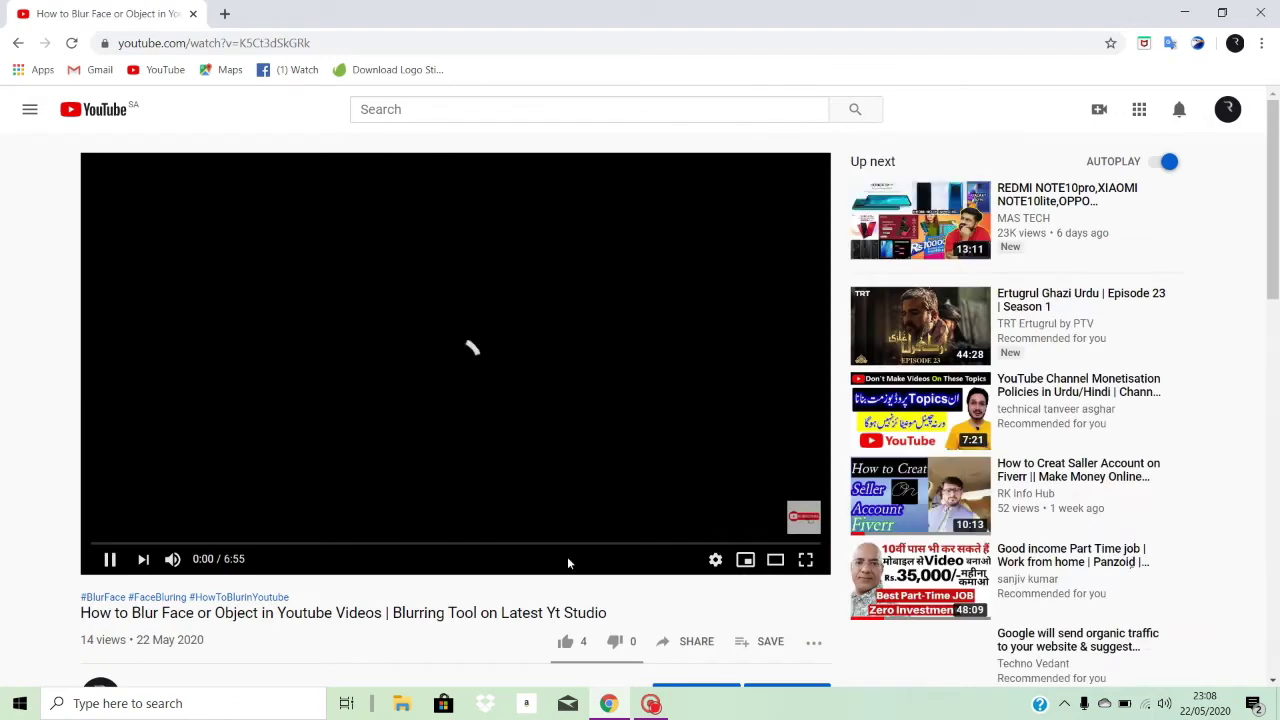
- Mute the blur tutorial video and pause its playback
click(170, 558)
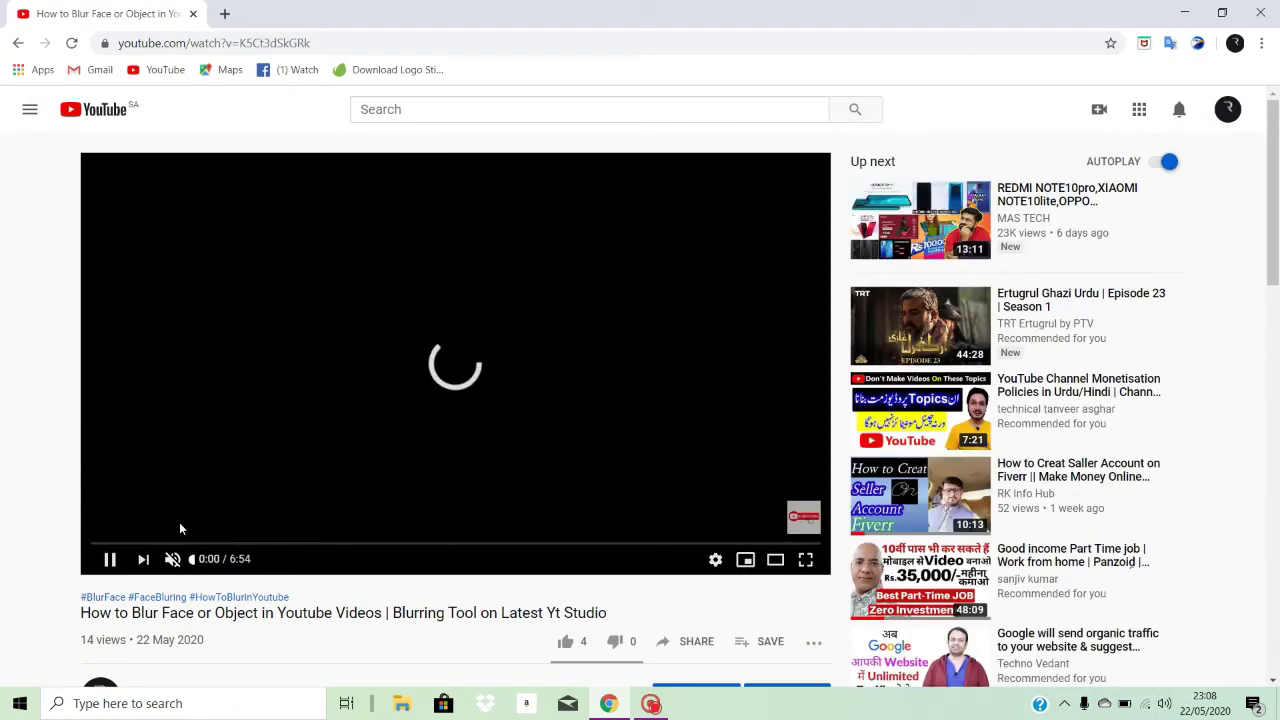
scroll(382, 522, down, 2)
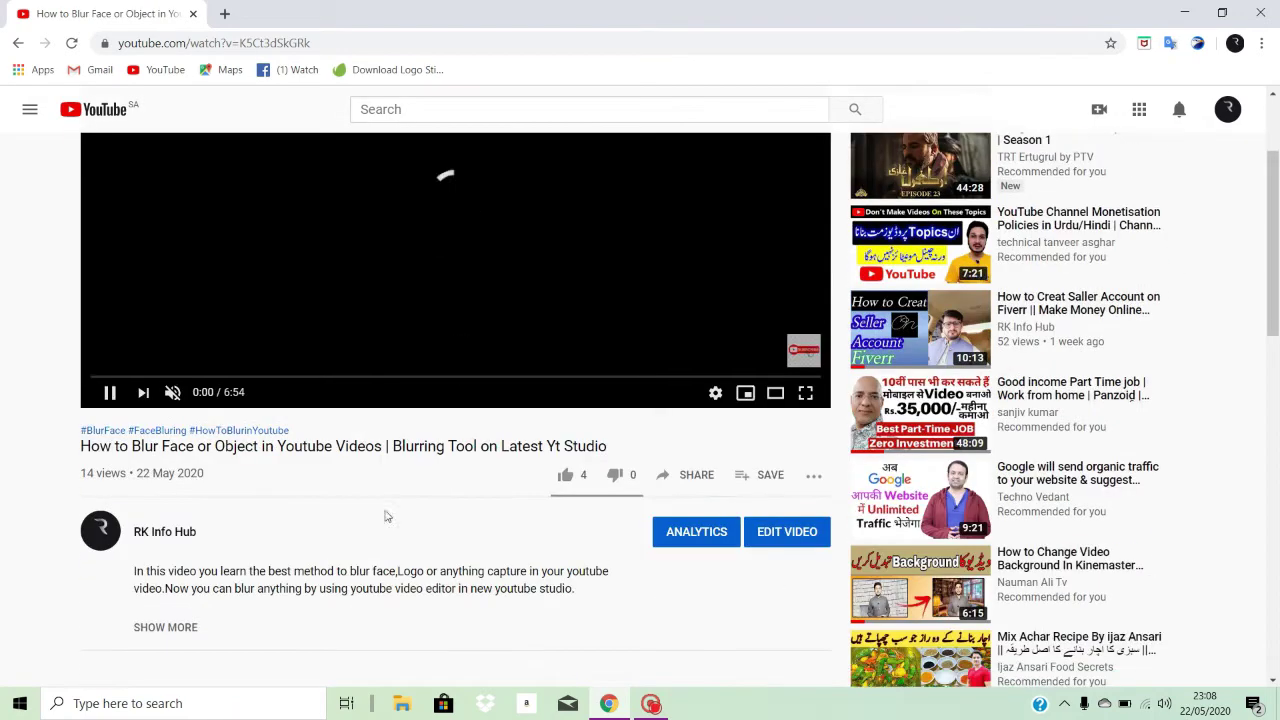
click(110, 392)
- Open the blur tutorial video's details for editing in YouTube Studio
scroll(505, 476, down, 2)
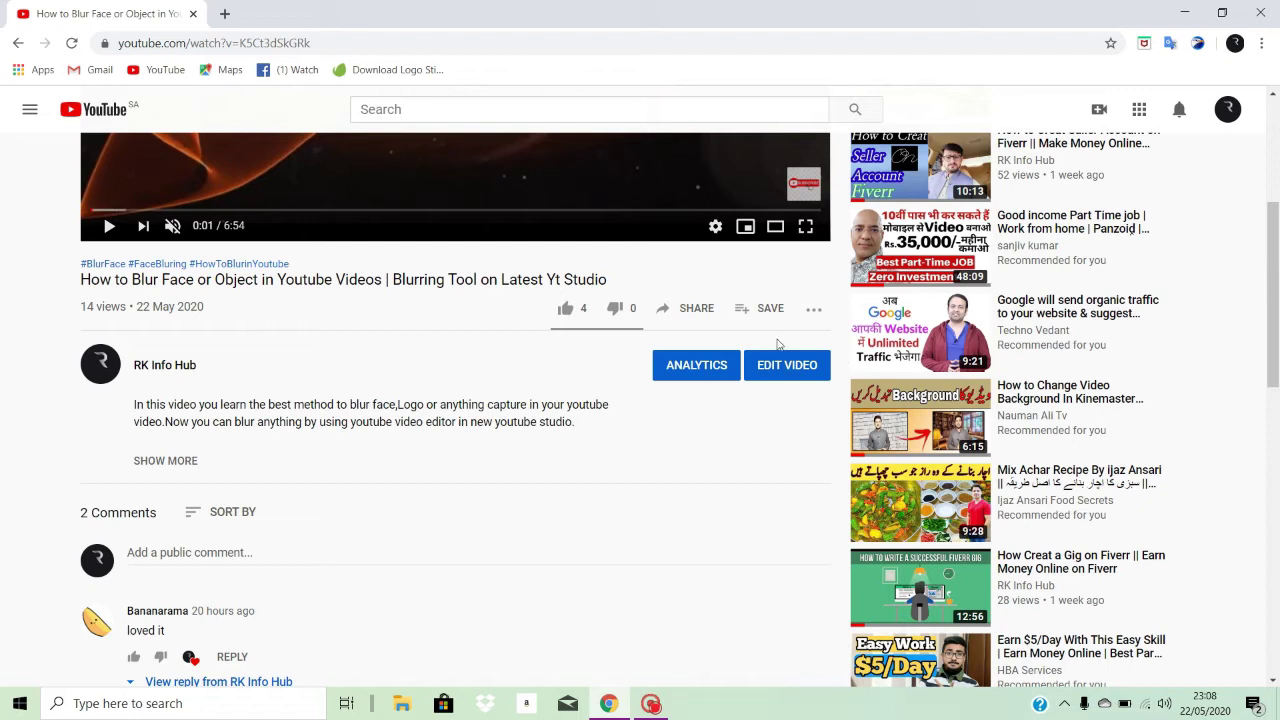
drag(663, 357, 791, 420)
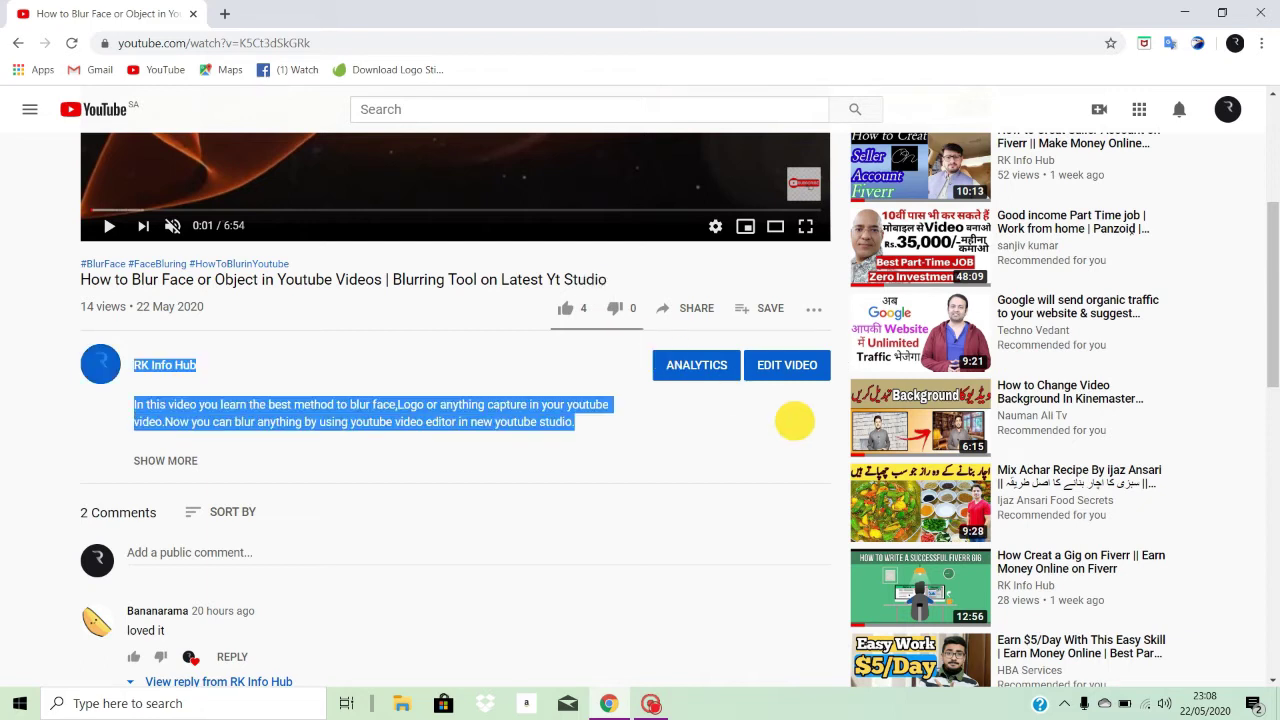
click(791, 420)
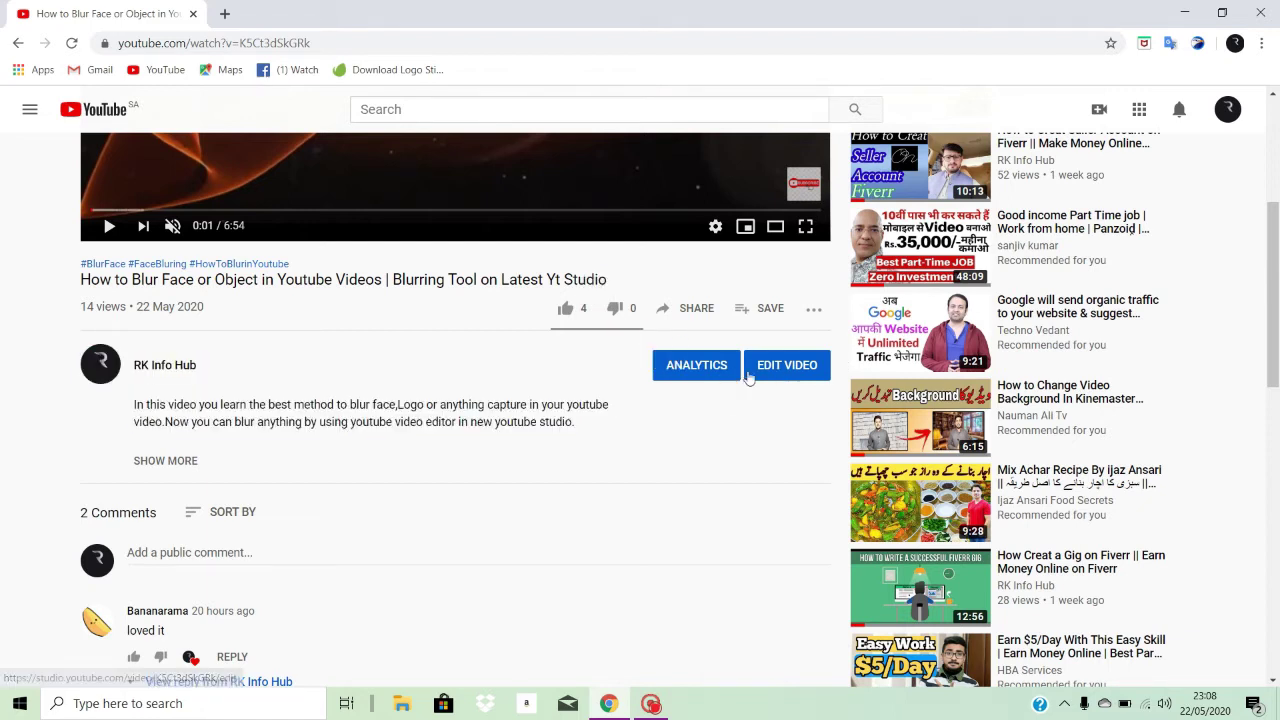
click(783, 374)
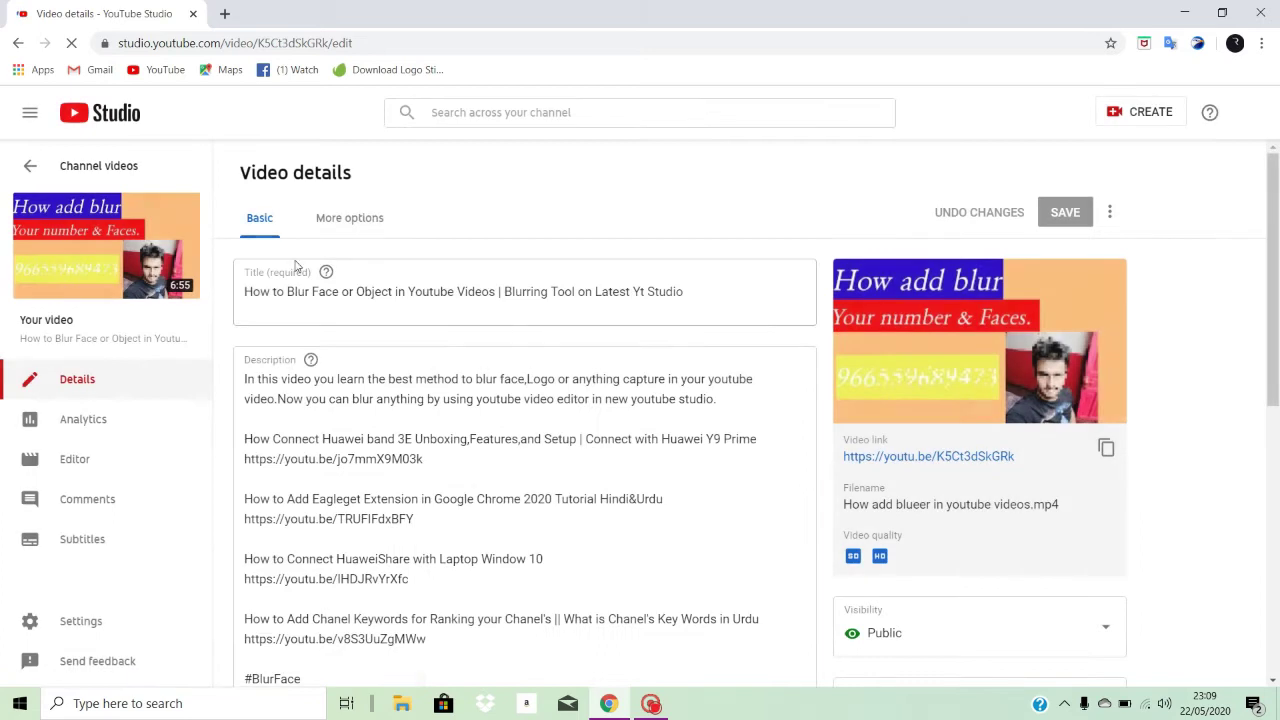
- Open the End Screens editor from the video's details
scroll(400, 300, down, 3)
scroll(432, 290, up, 3)
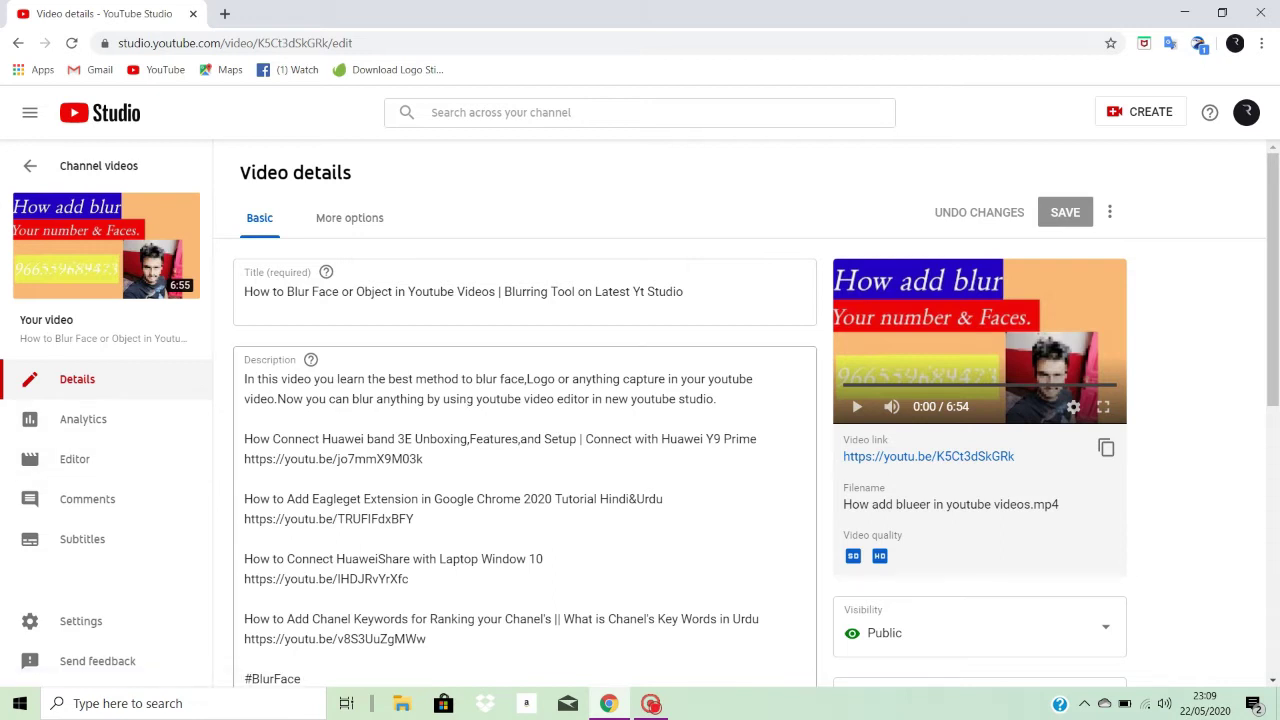
scroll(260, 395, down, 4)
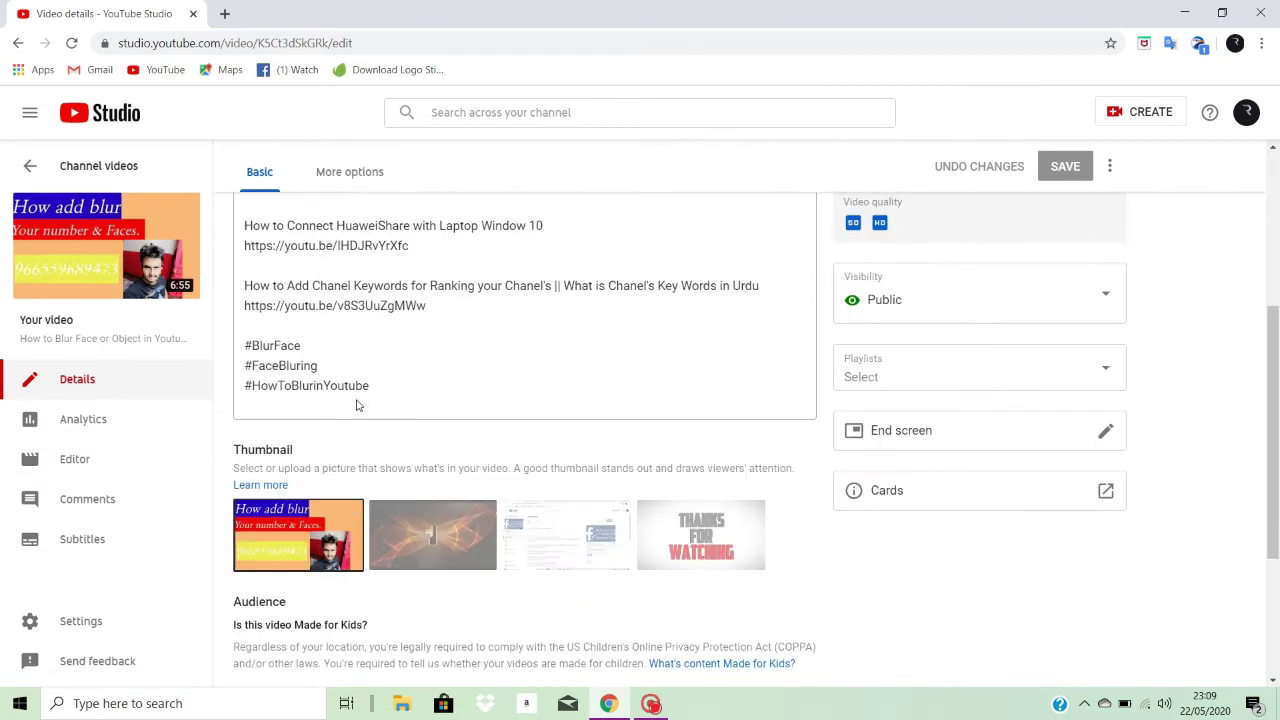
scroll(357, 403, up, 1)
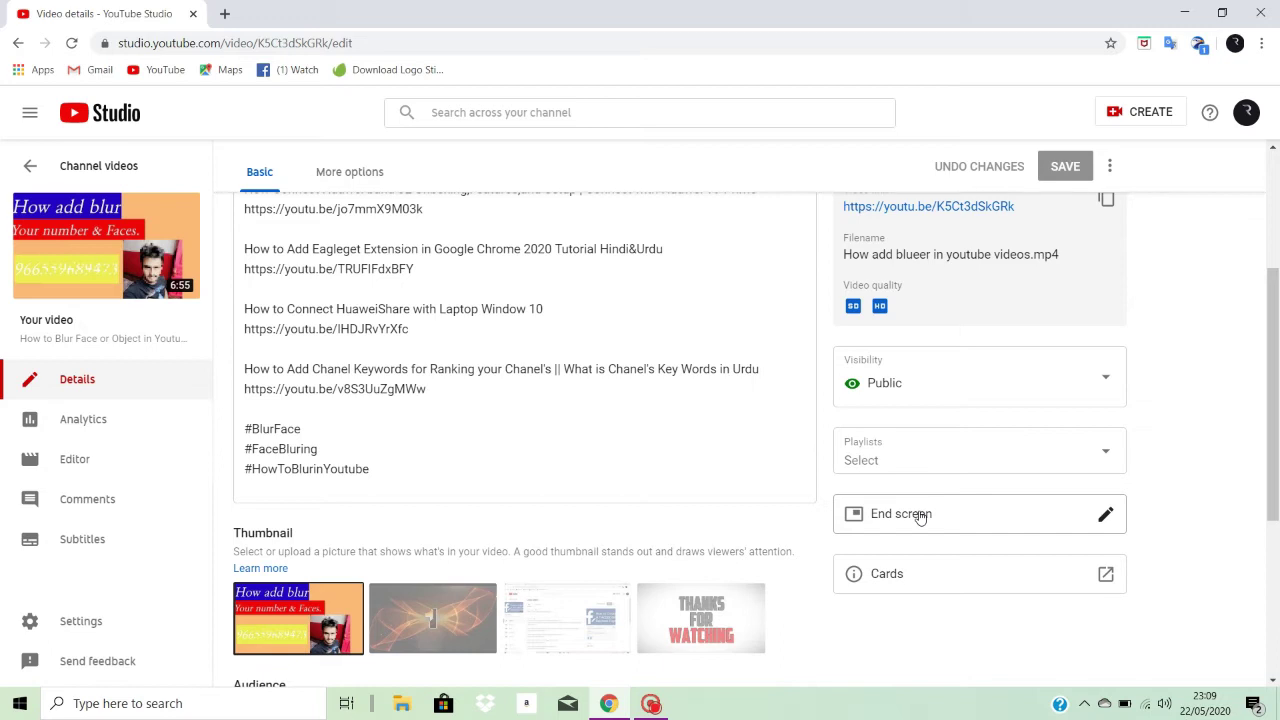
click(1041, 518)
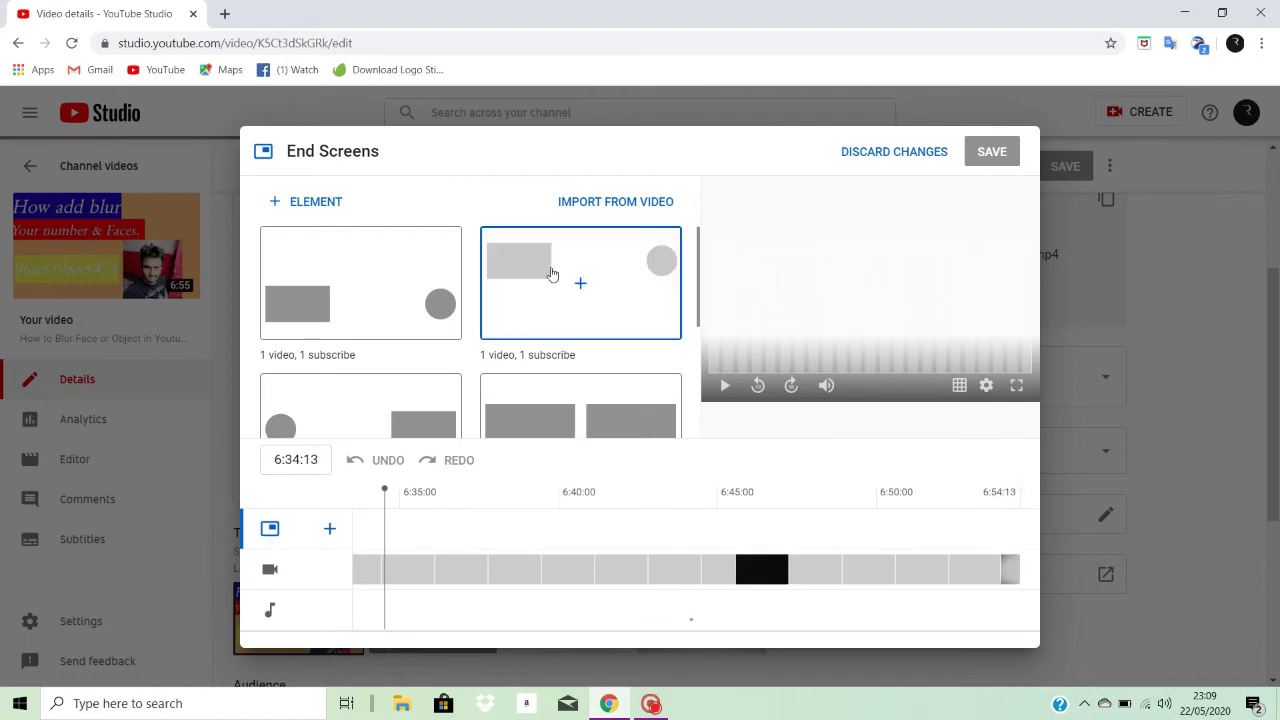
- Review the end screen layouts and apply the one imported from the latest video
scroll(320, 290, down, 1)
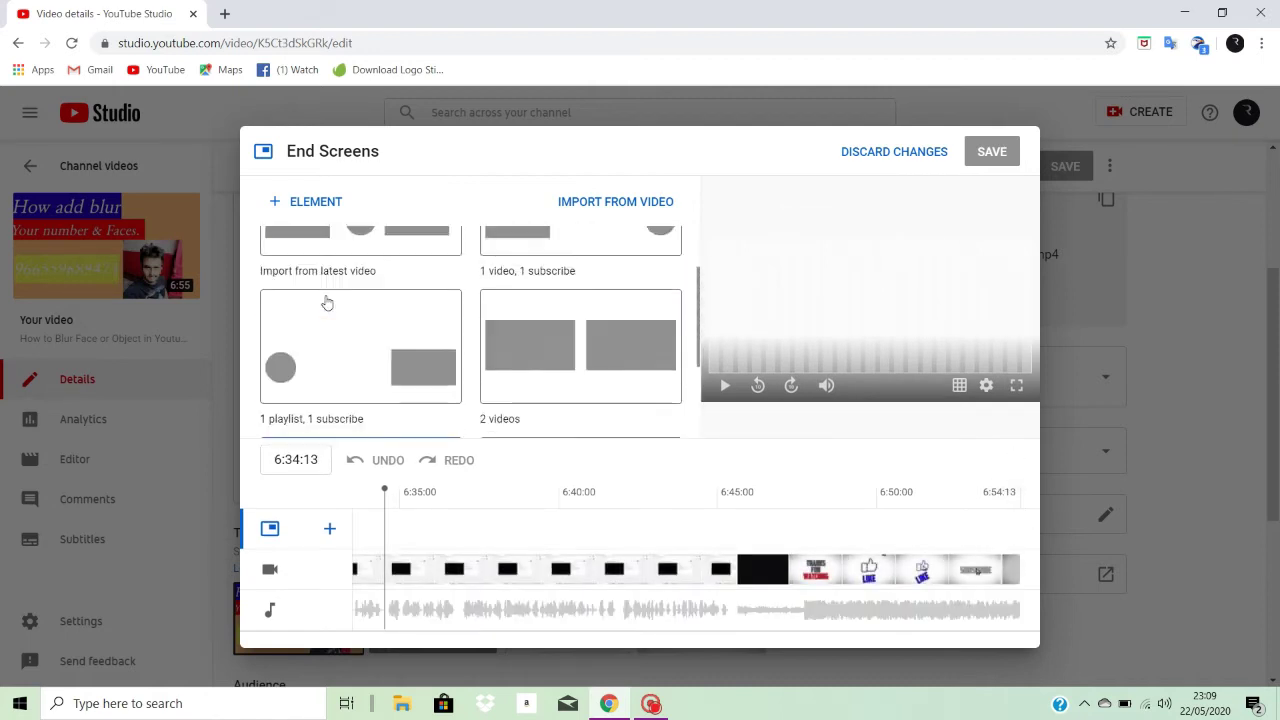
scroll(326, 300, up, 1)
scroll(524, 333, down, 2)
scroll(524, 333, up, 2)
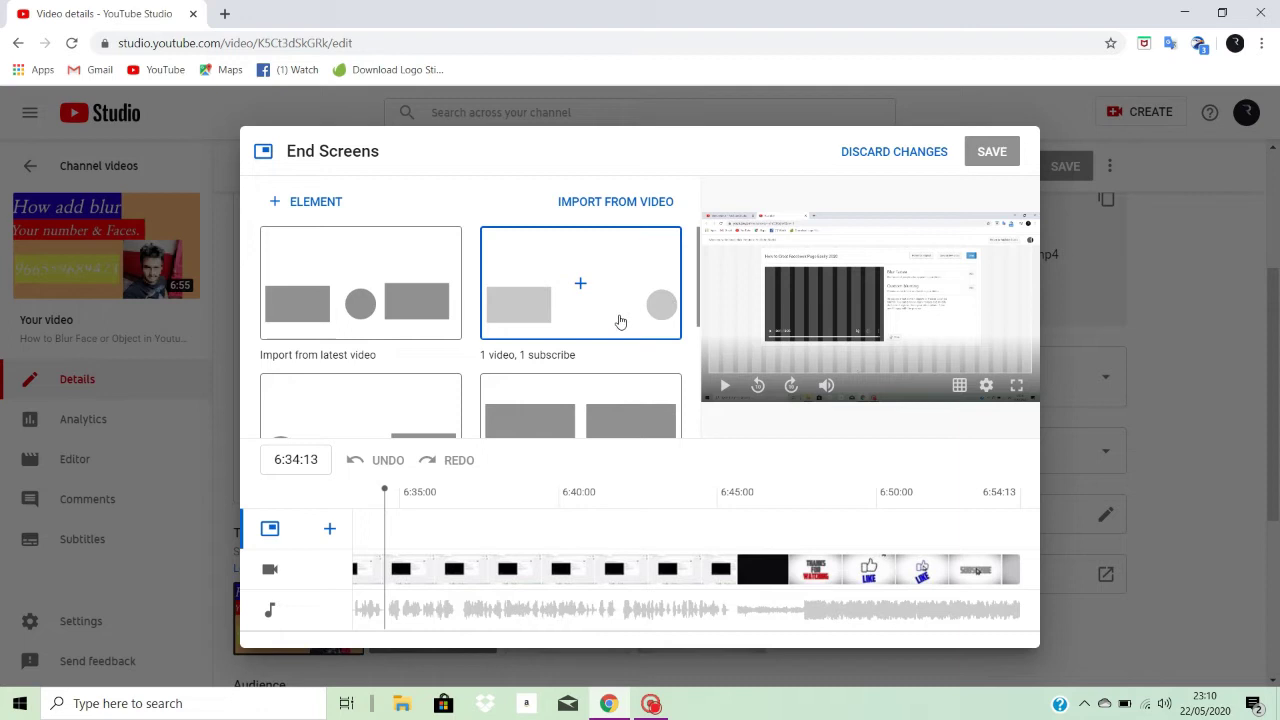
scroll(588, 318, down, 2)
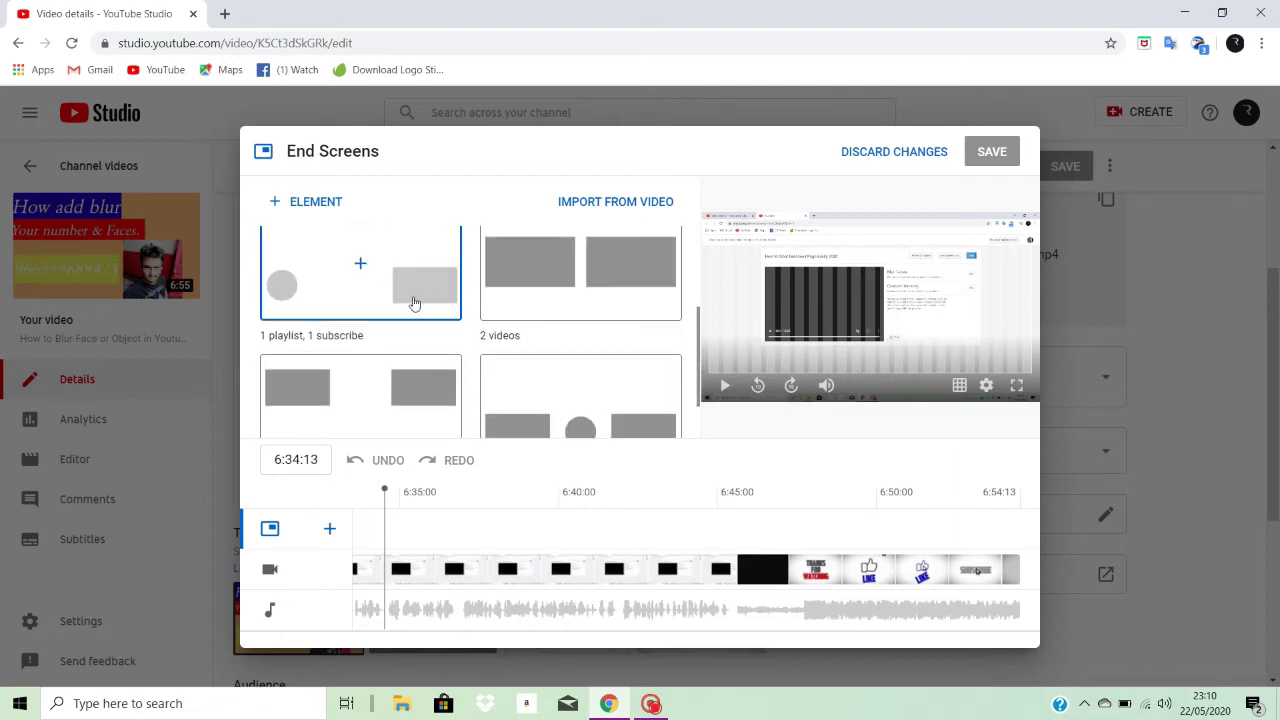
scroll(420, 305, down, 1)
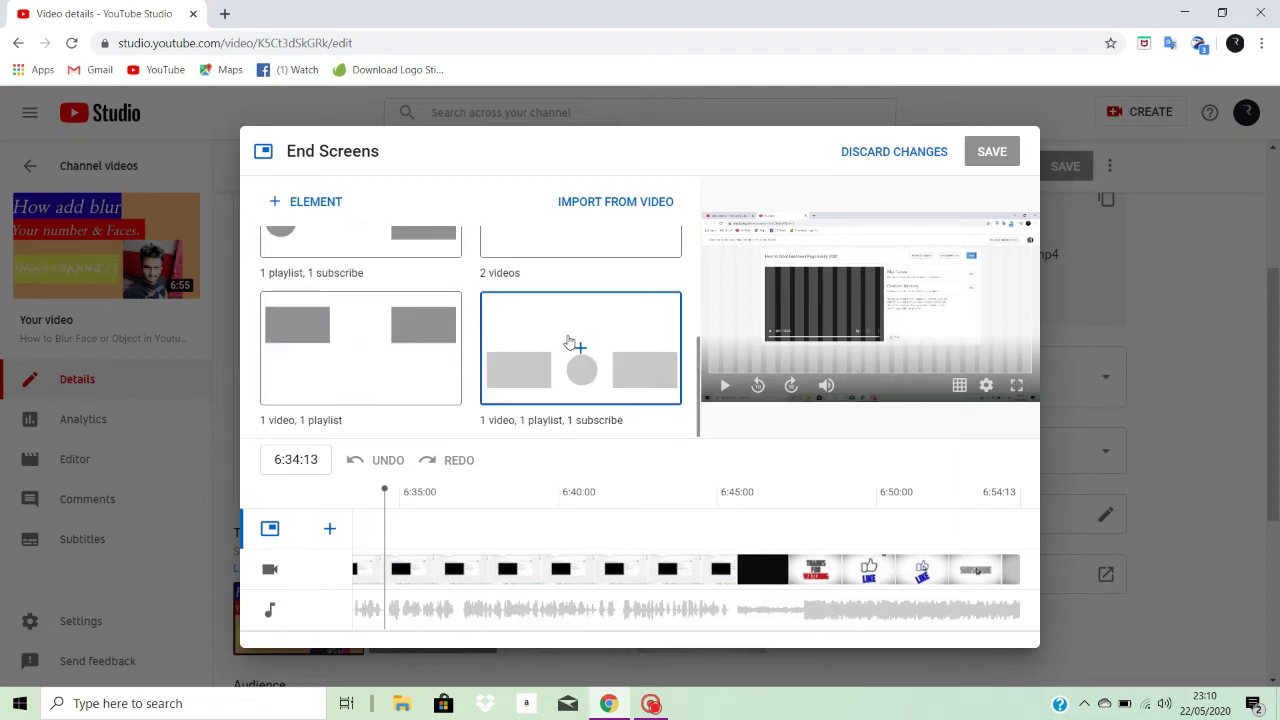
scroll(569, 340, up, 3)
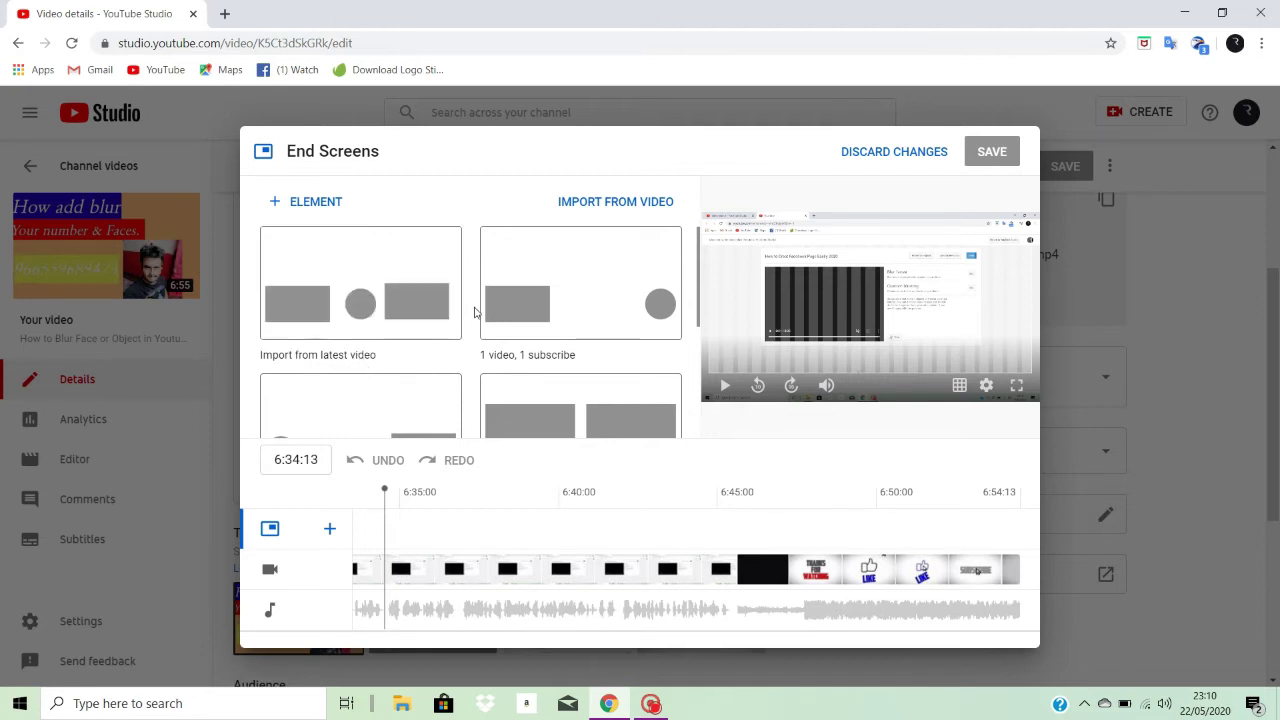
click(361, 287)
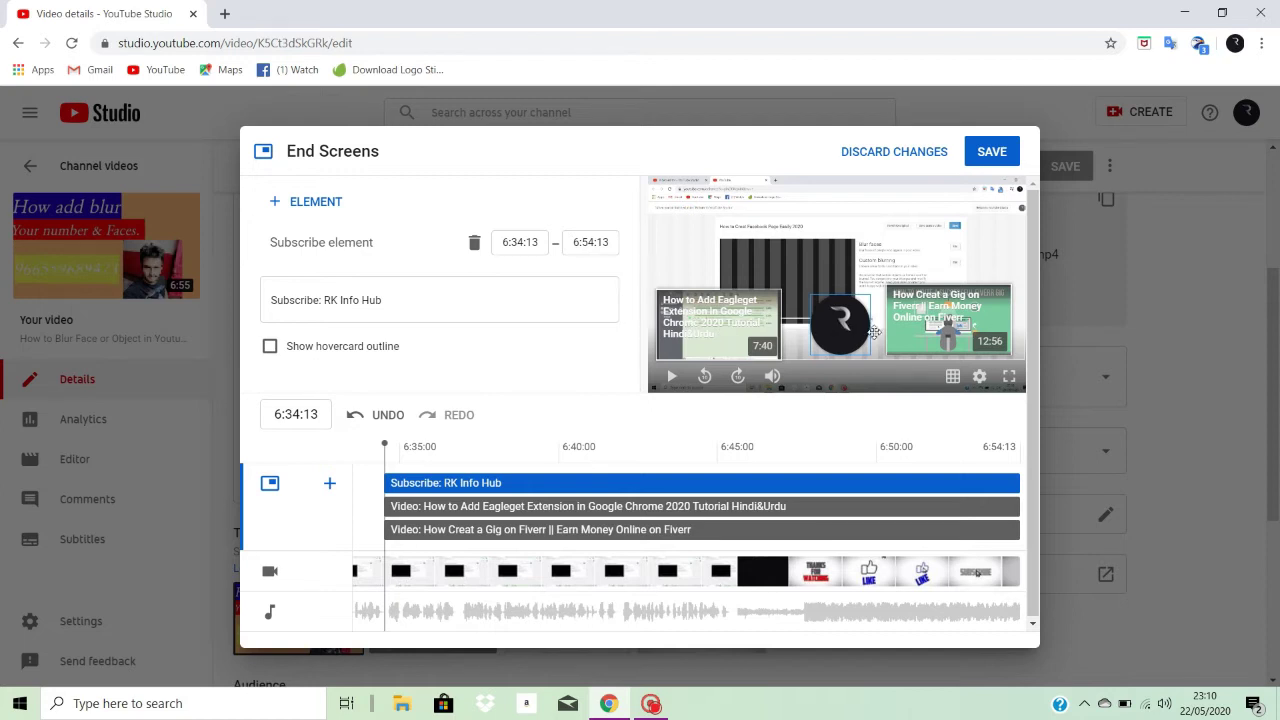
- Set the end screen's left video element to the specific video "How to Connect HuaweiShare with Laptop Window 10"
click(725, 331)
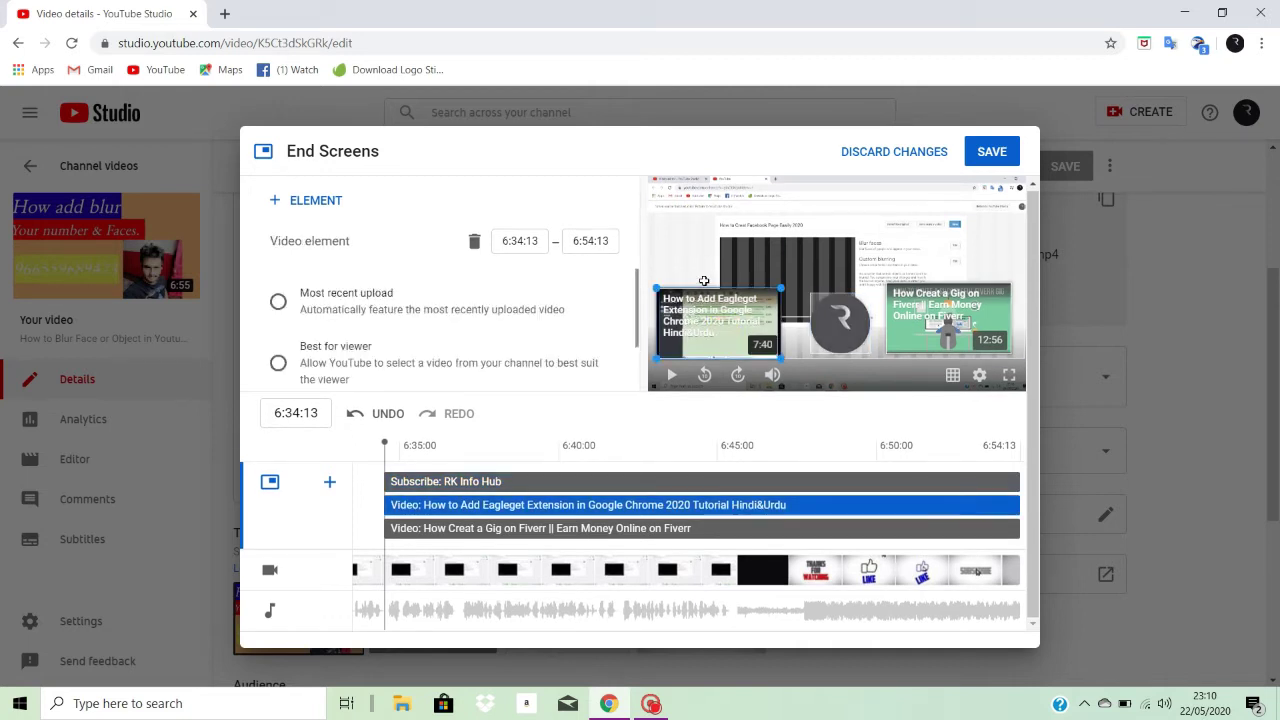
scroll(455, 339, down, 1)
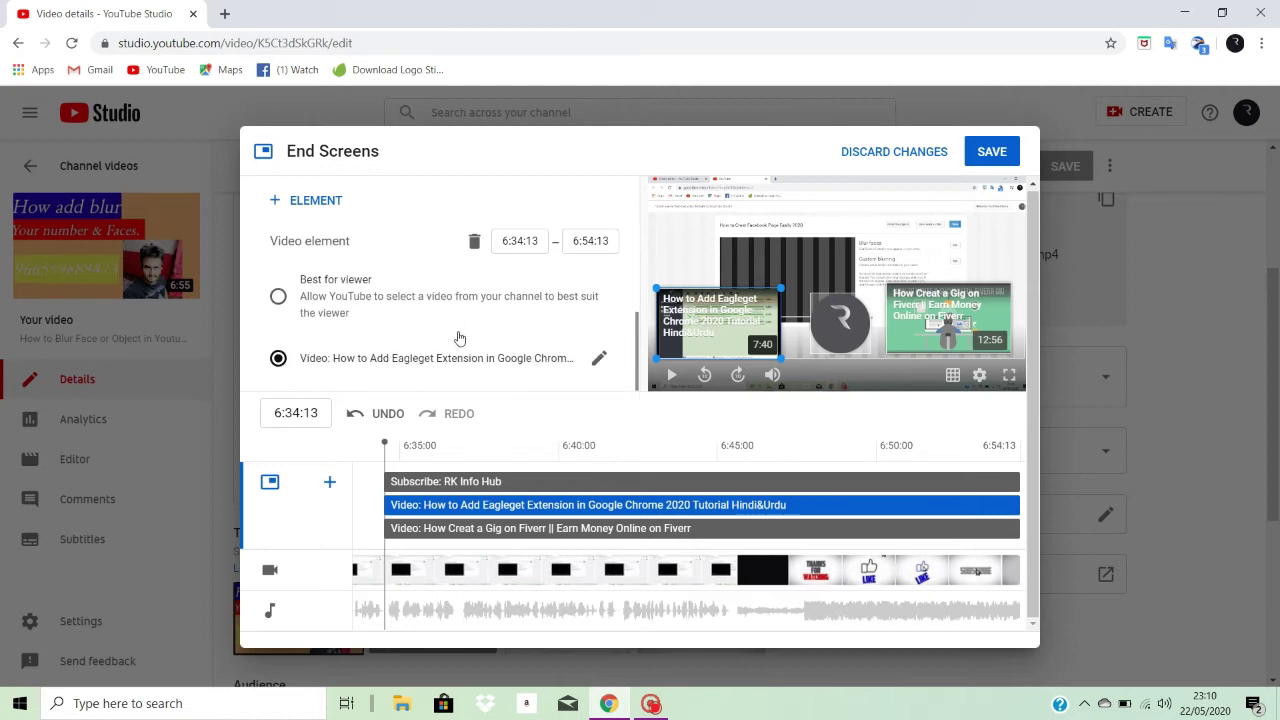
click(600, 358)
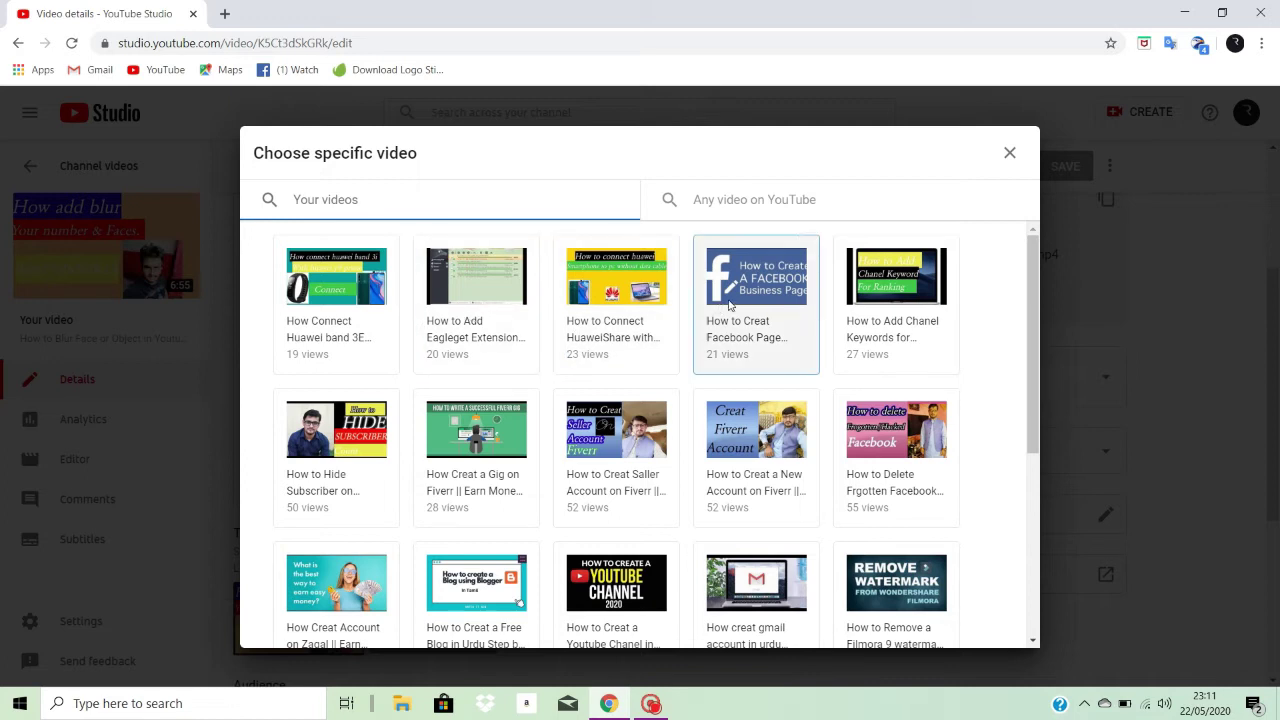
click(632, 303)
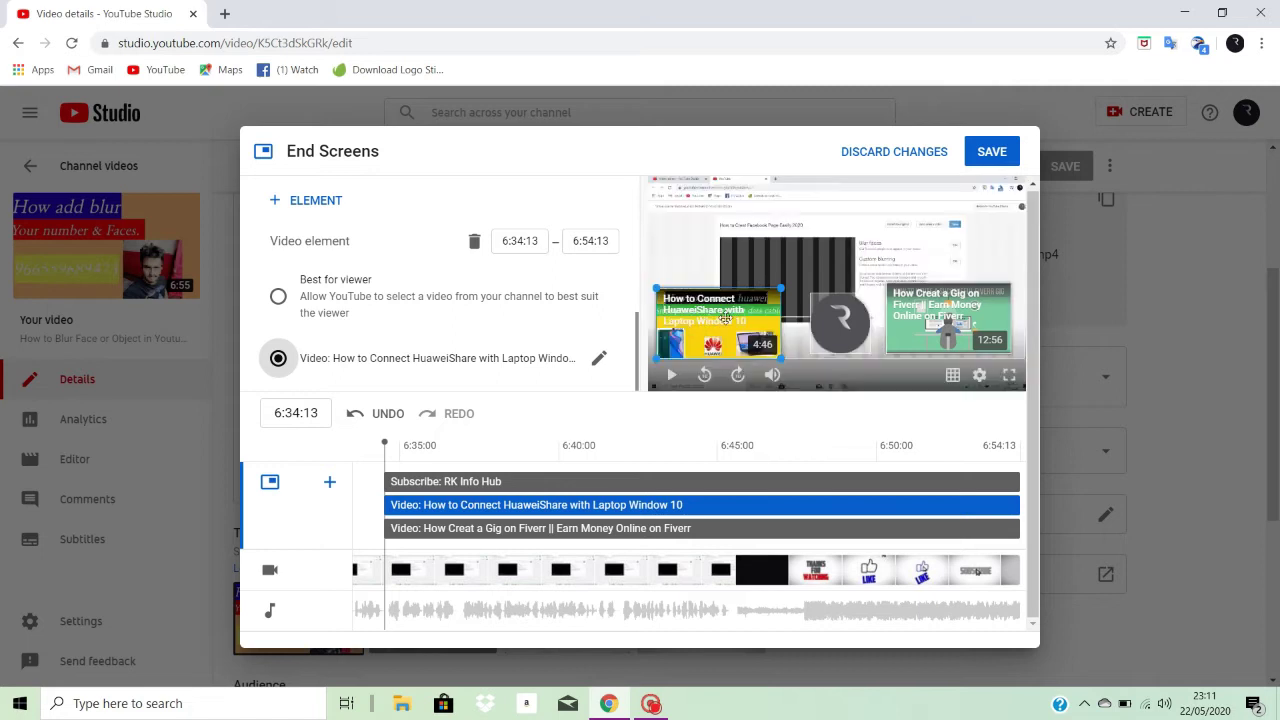
- Set the end screen's right video element to the specific video "How to Delete Frgotten Facebook Account"
click(991, 307)
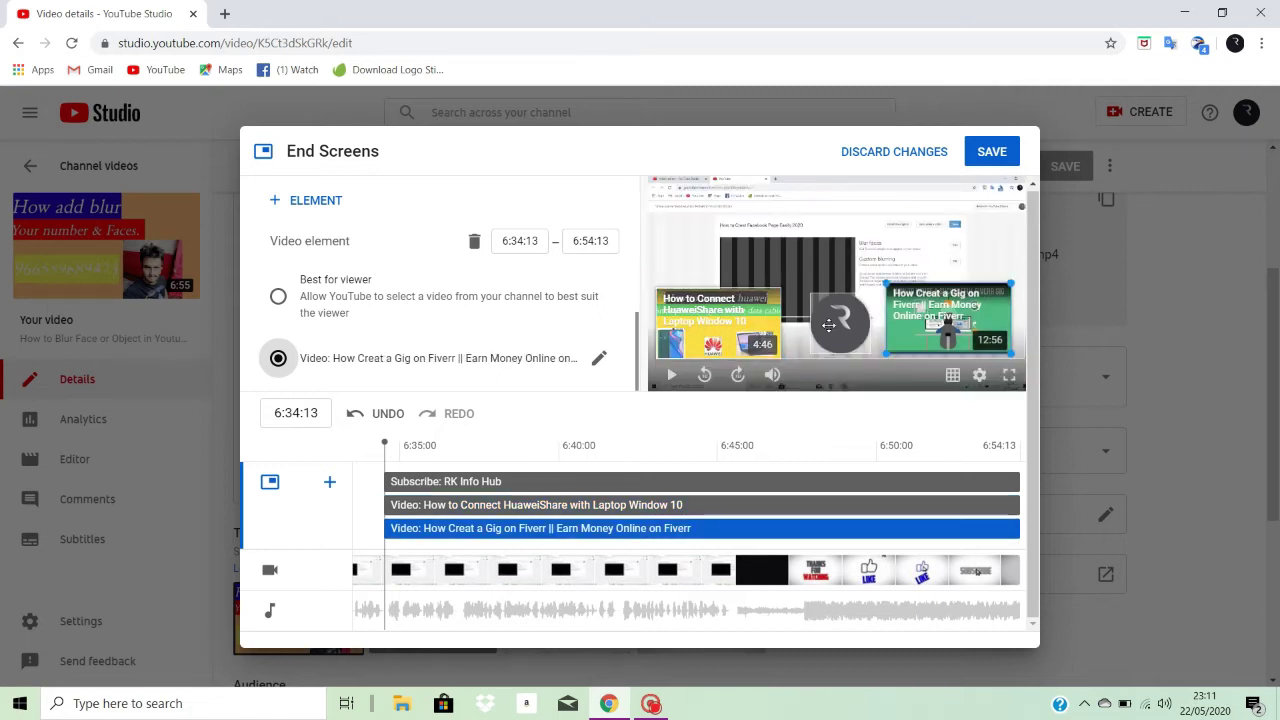
click(600, 360)
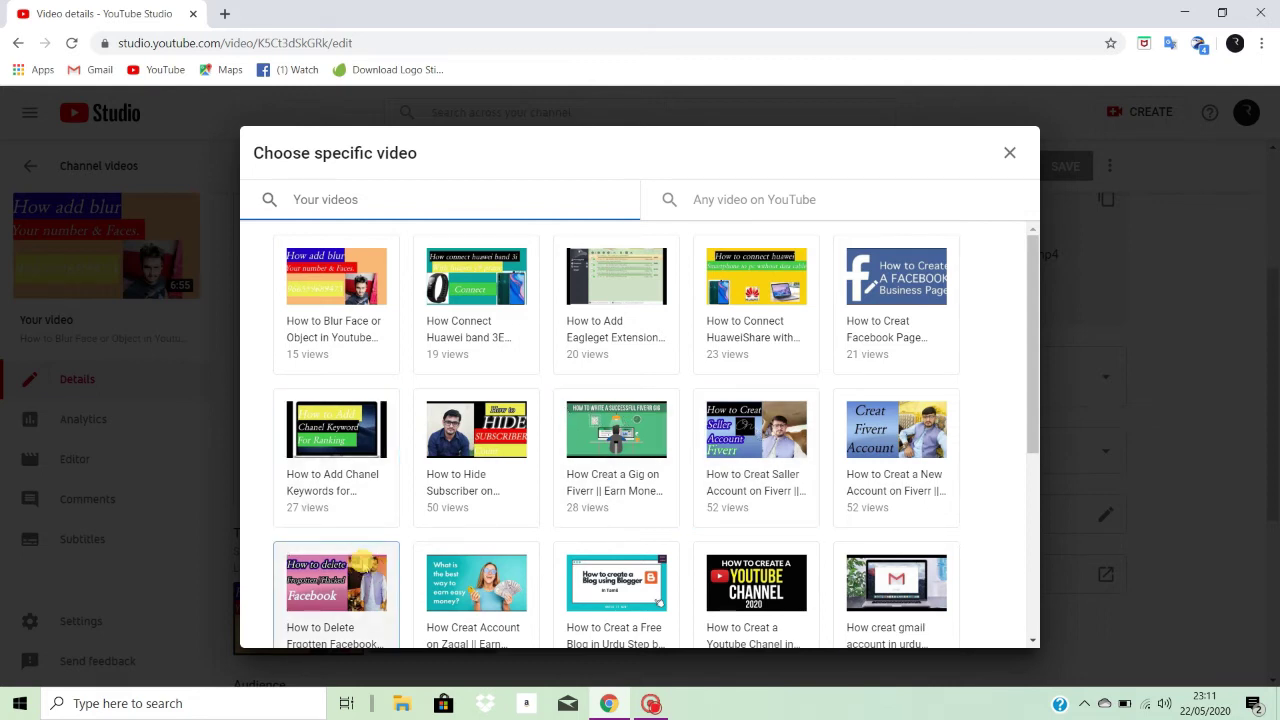
click(363, 567)
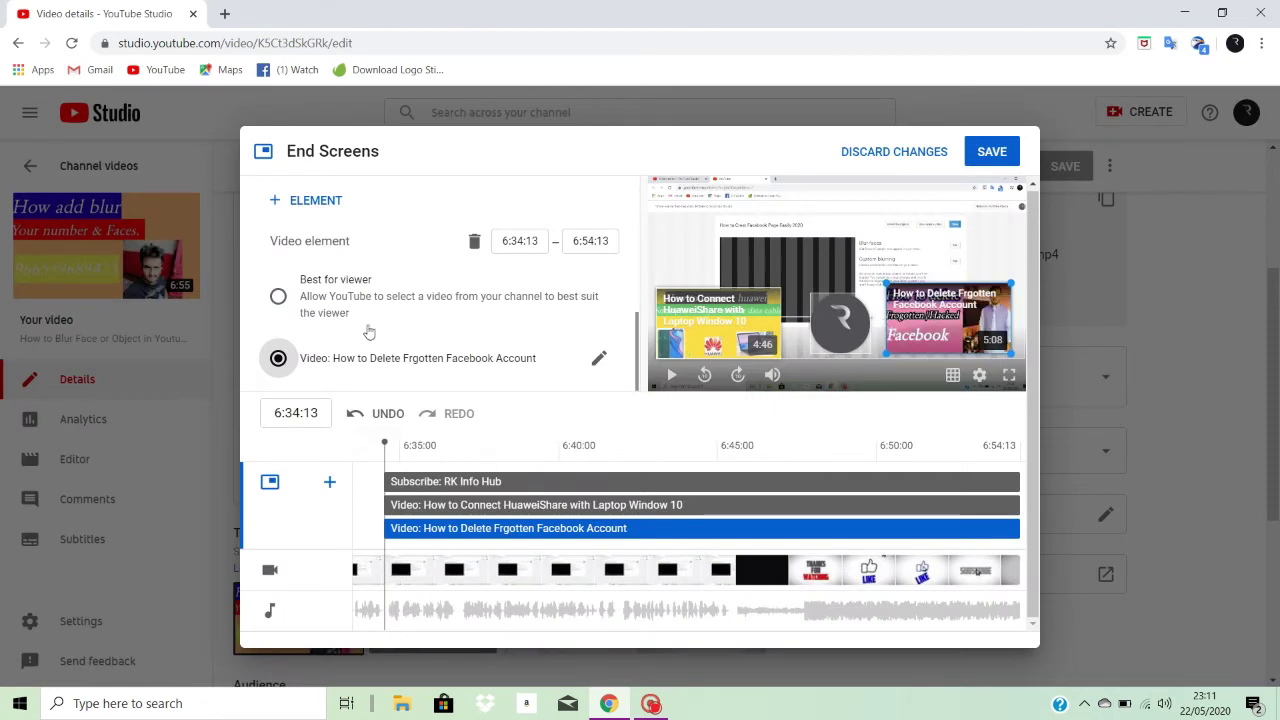
scroll(430, 370, up, 1)
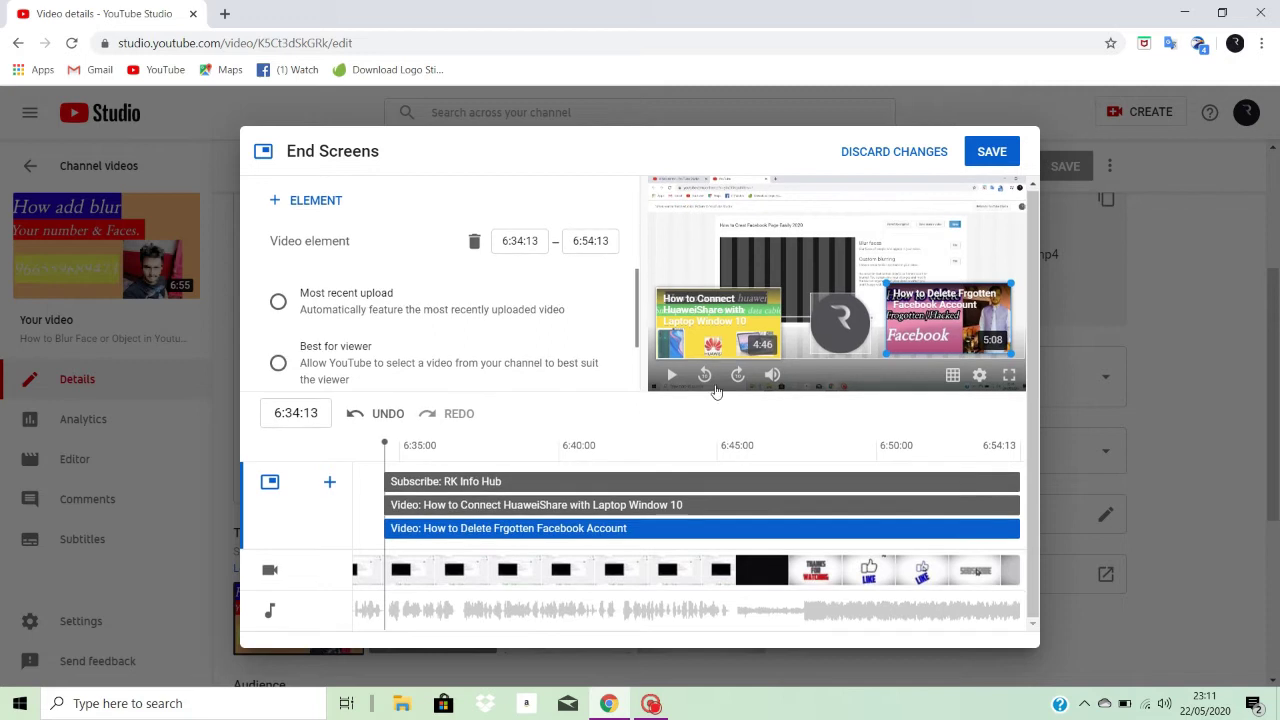
- Preview the end screen with the sound muted and save it
click(772, 375)
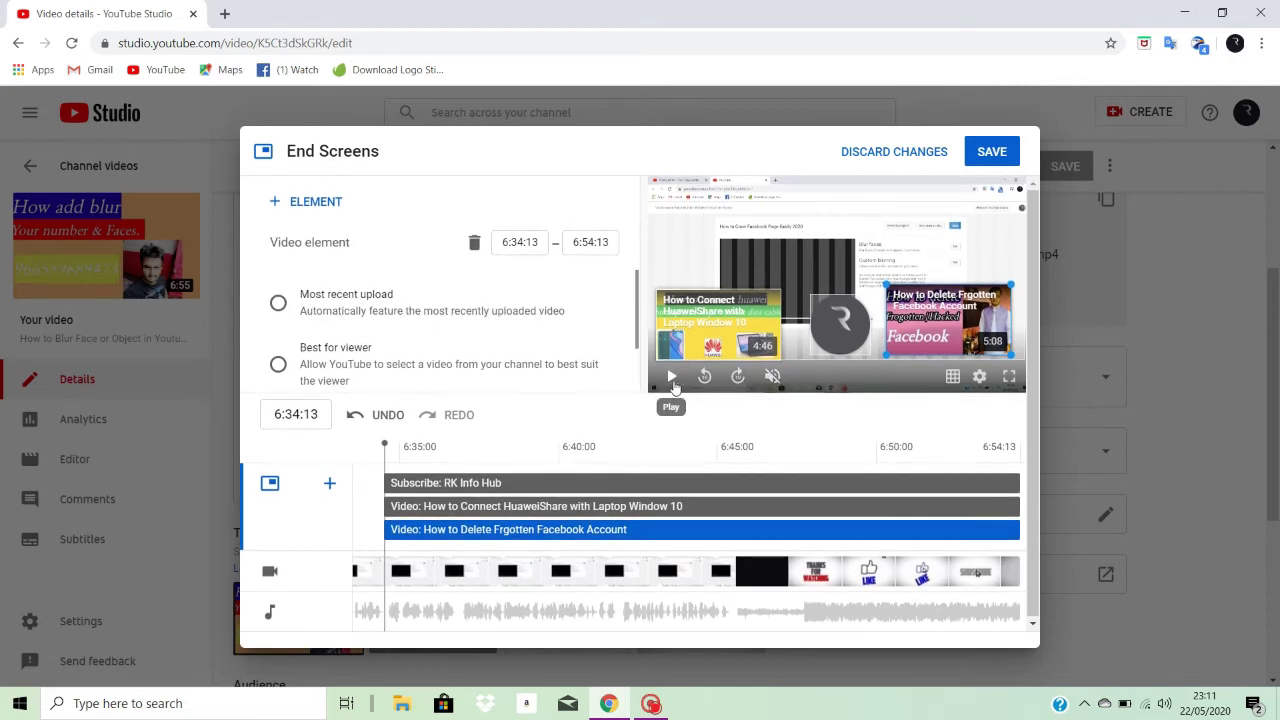
click(671, 378)
click(671, 378)
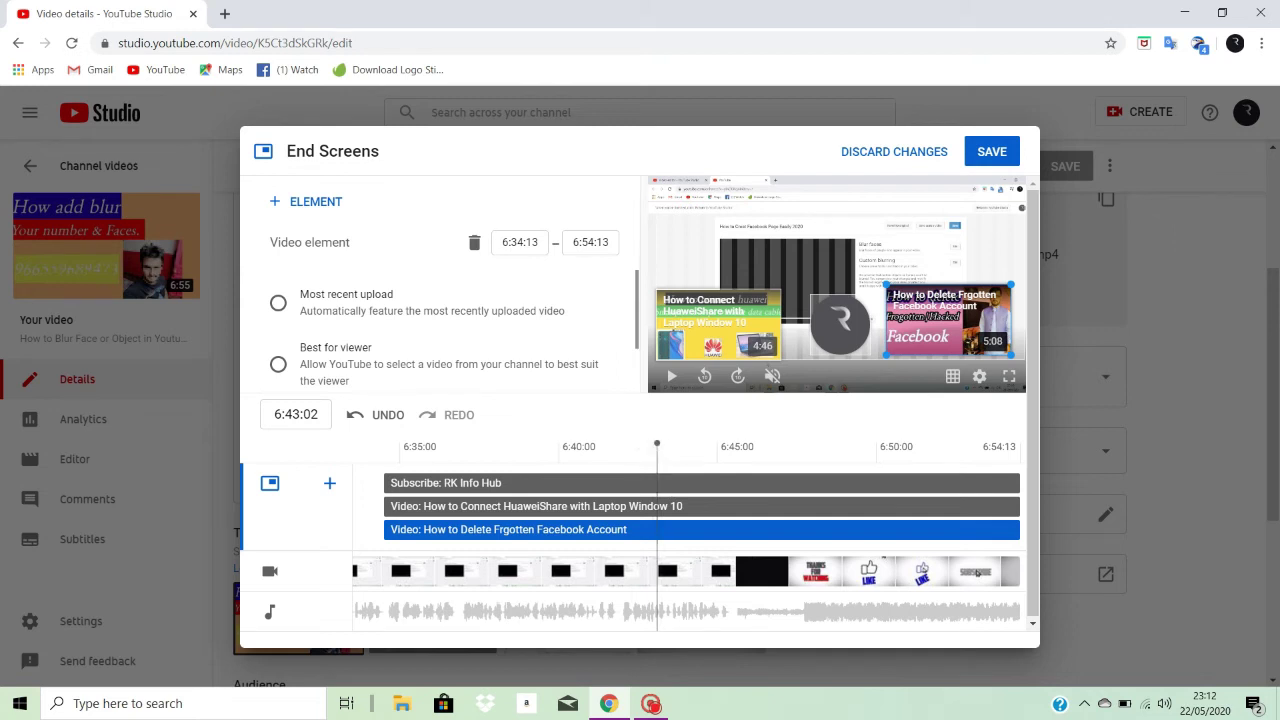
drag(655, 442, 420, 462)
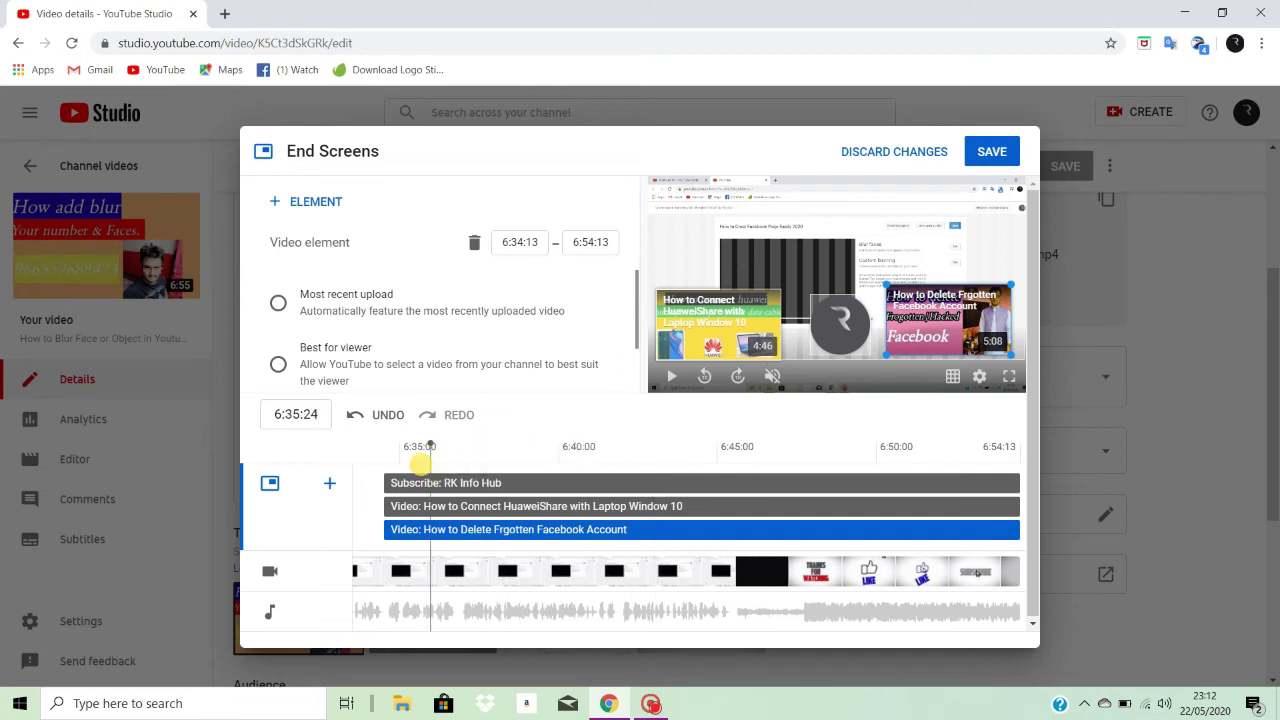
click(992, 153)
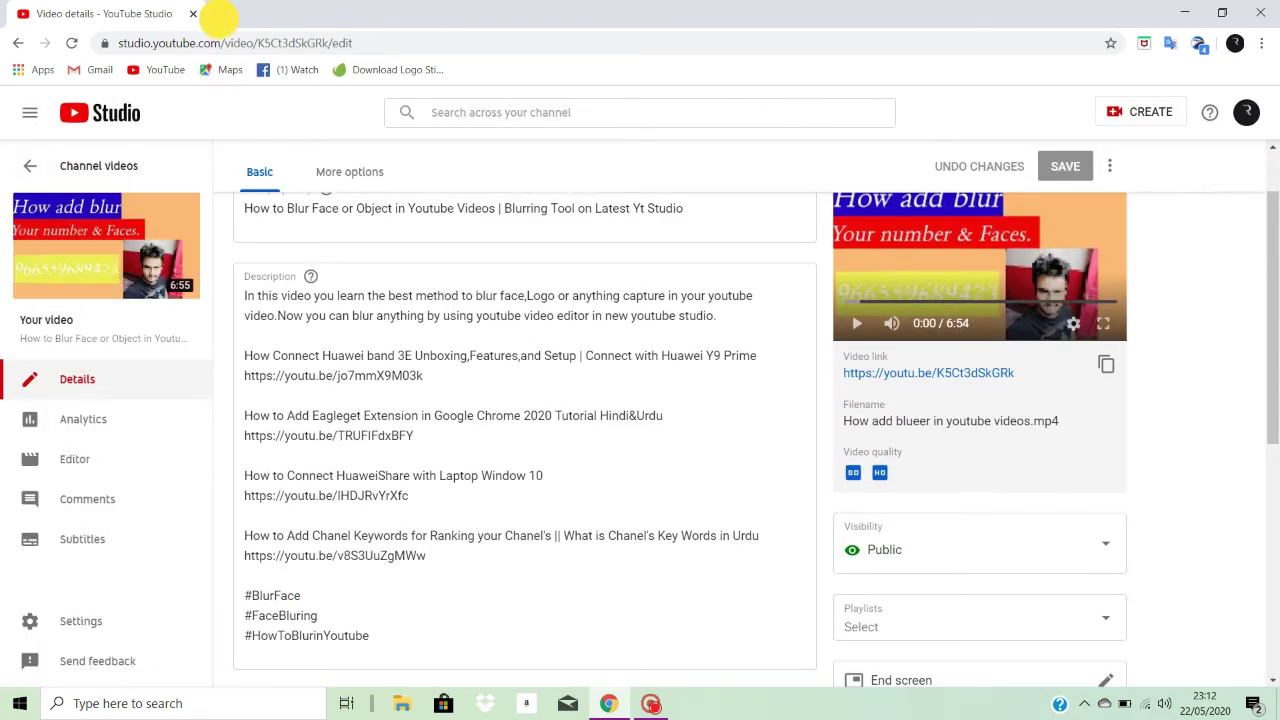
- Open YouTube in a new browser tab and go to the account's own channel page
click(218, 16)
click(561, 413)
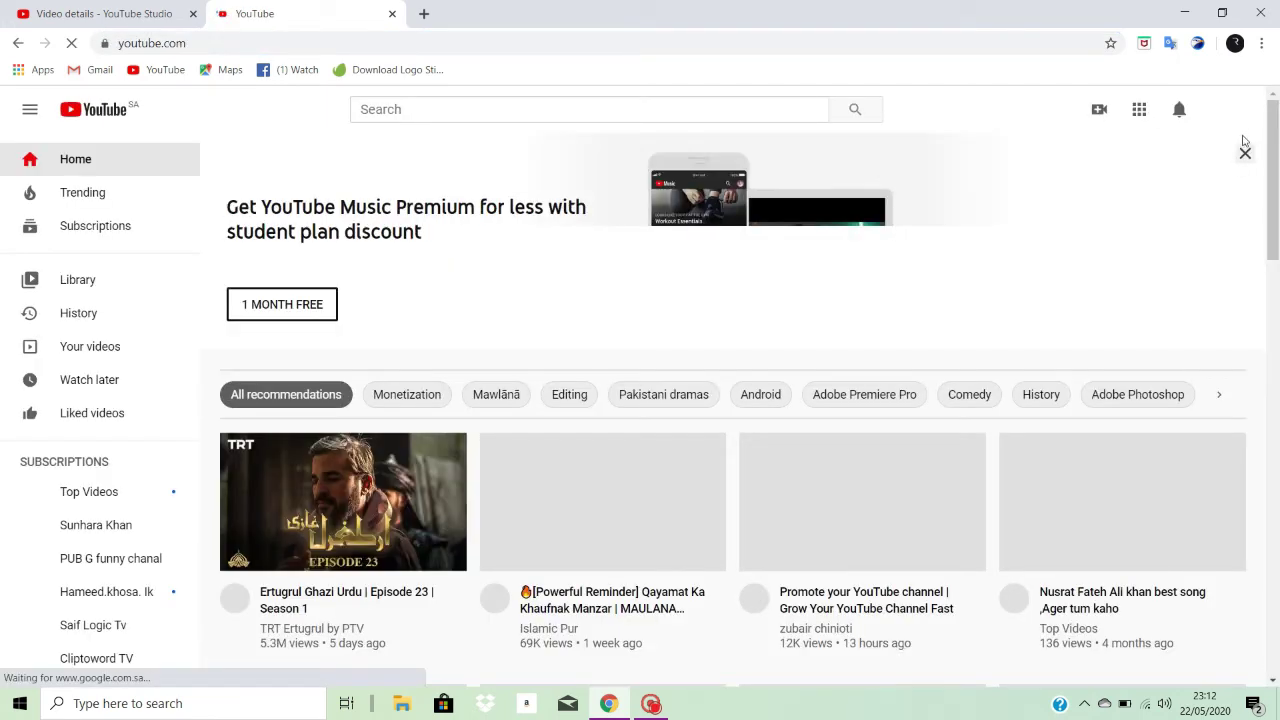
click(1230, 112)
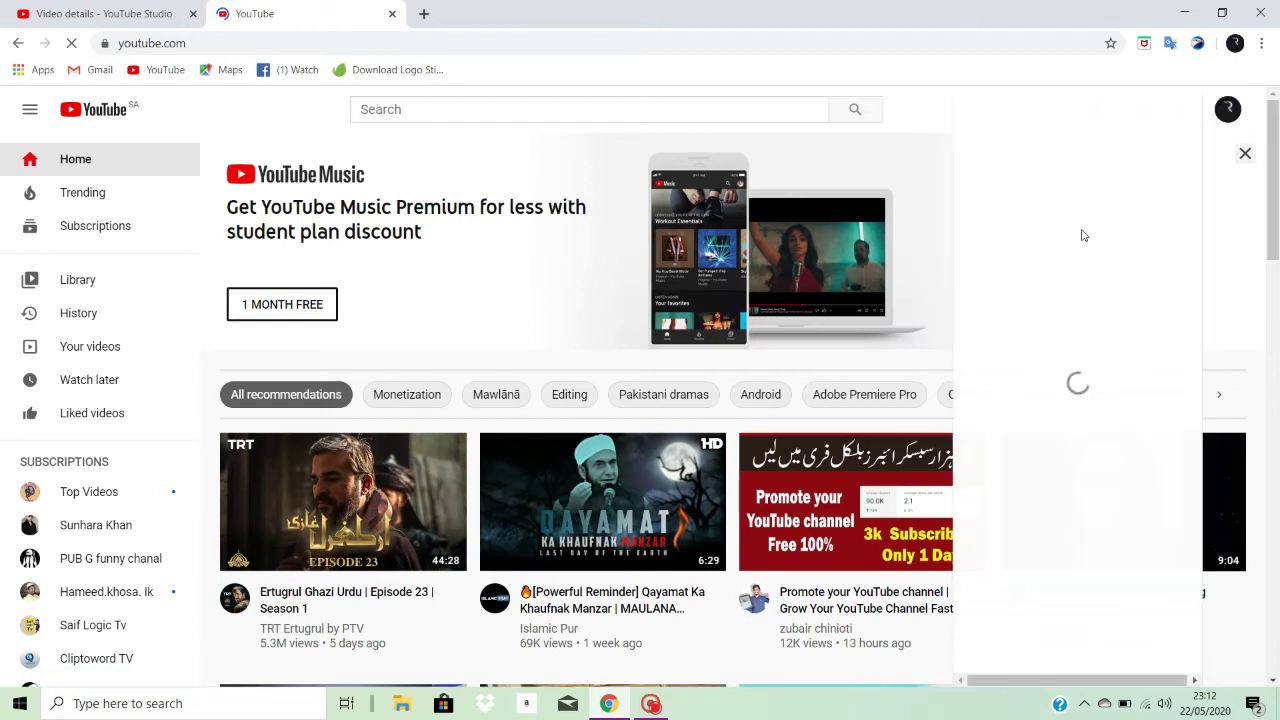
click(1030, 201)
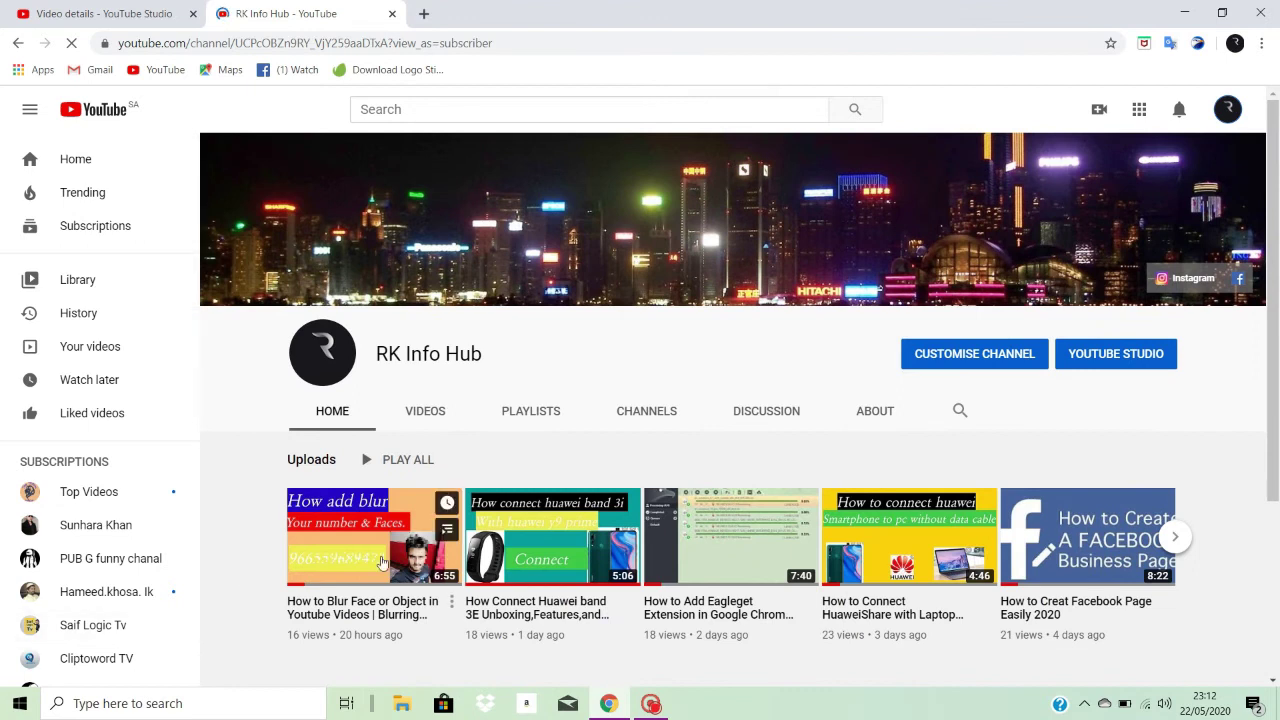
- Open the published video "How to Blur Face or Object in Youtube Videos" and inspect the end screen elements near 6:35, including the subscribe element
click(383, 562)
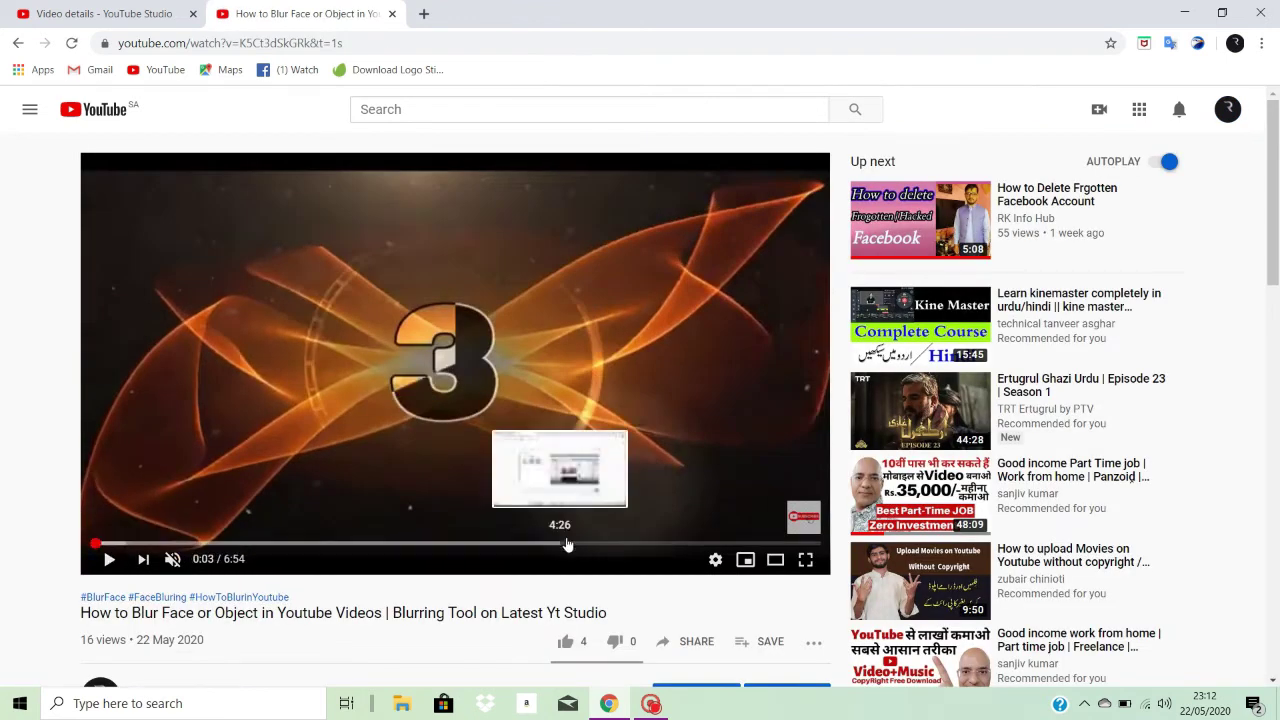
click(783, 549)
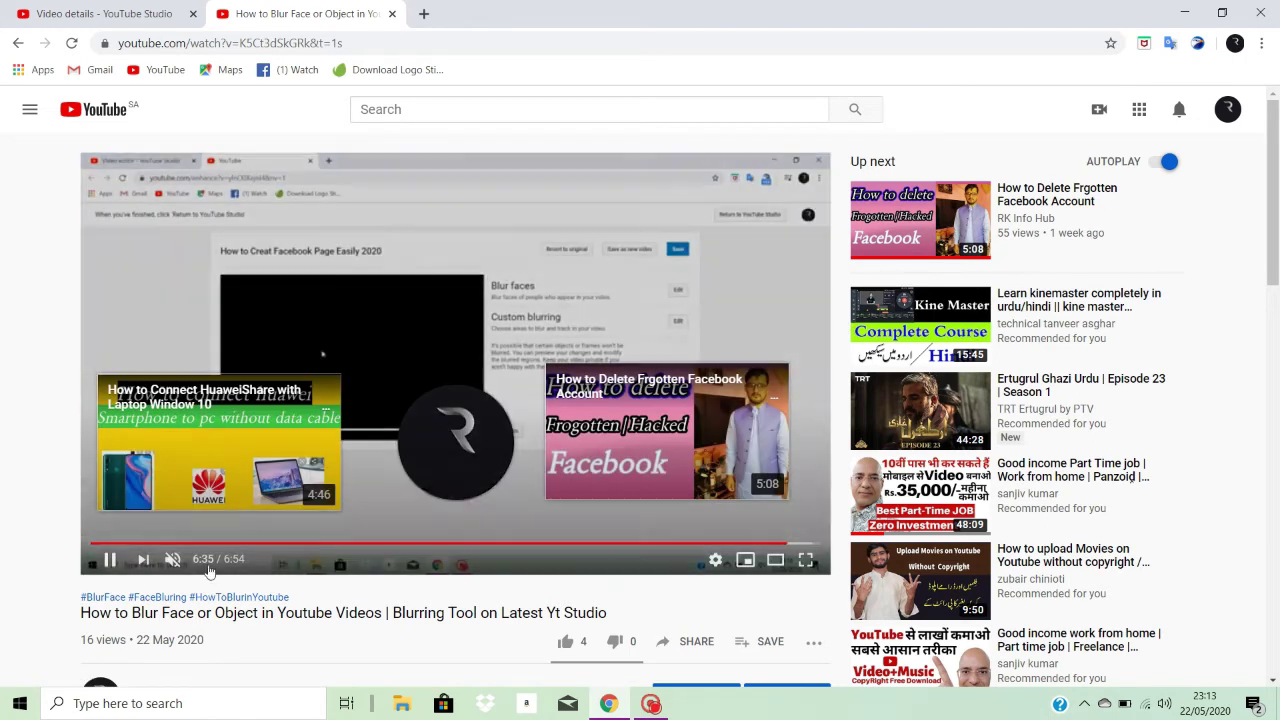
click(110, 559)
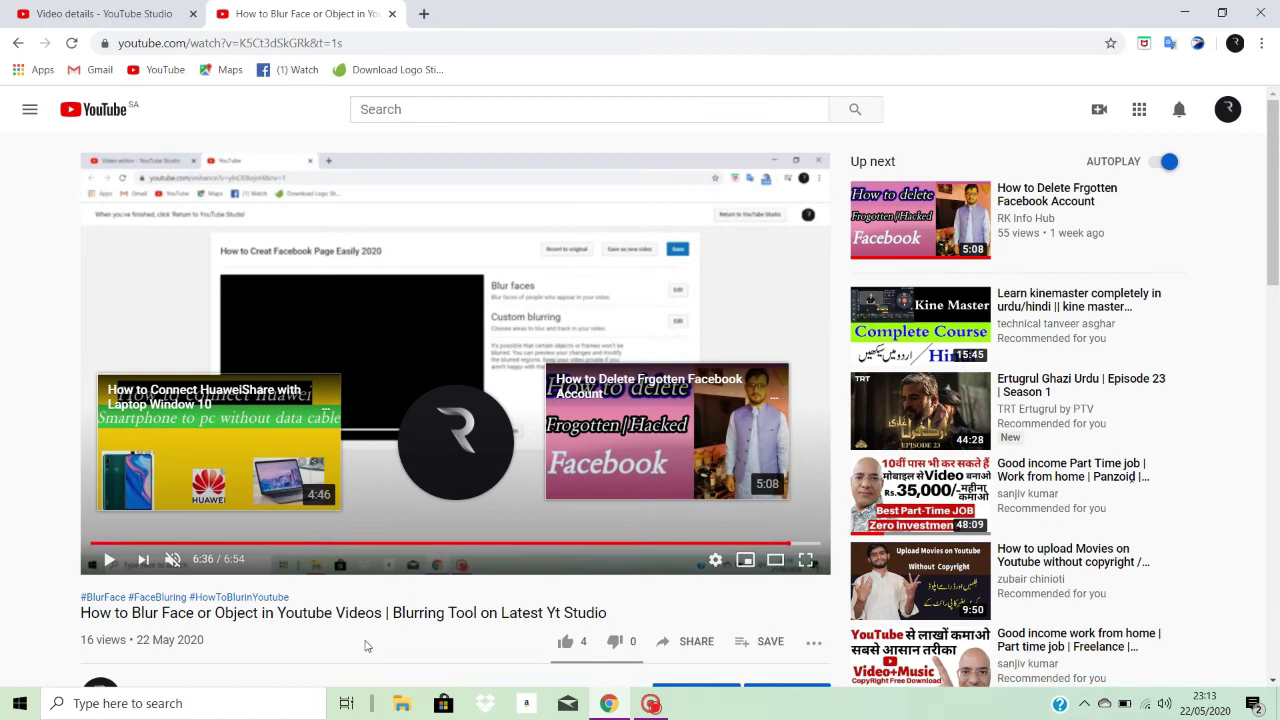
mouse_move(449, 455)
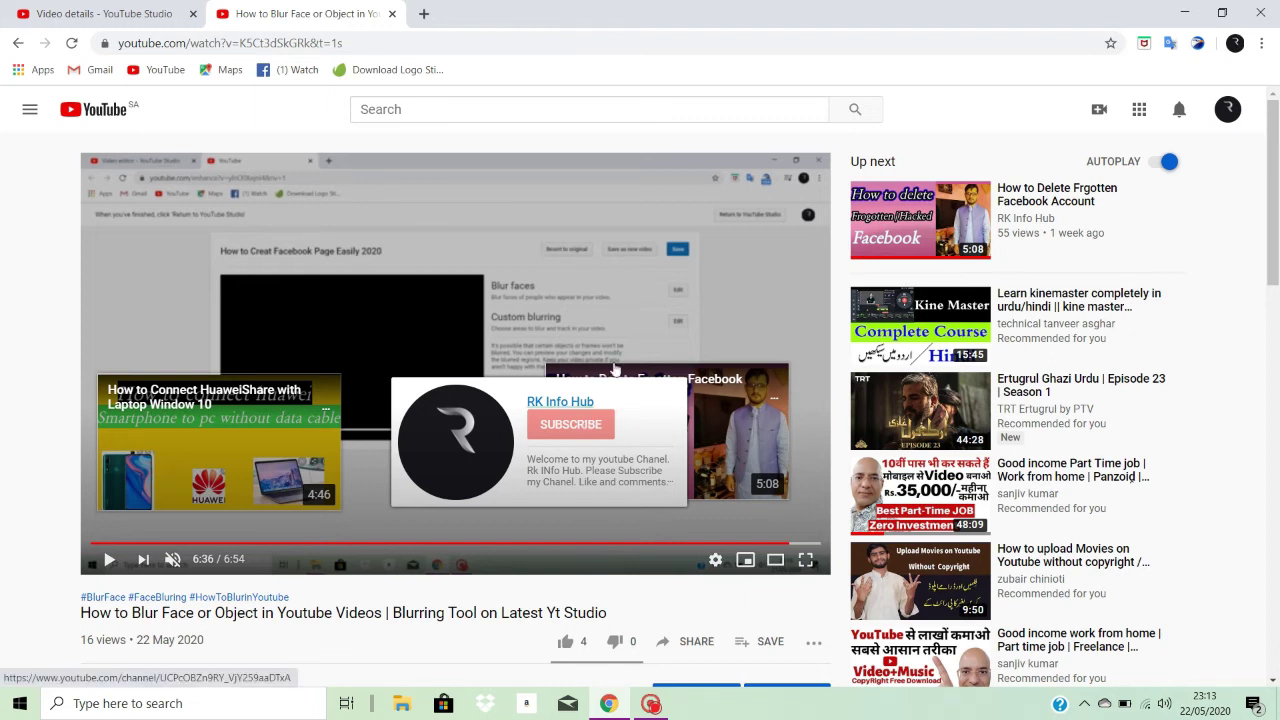
- Return to the video's details in YouTube Studio, open its cards editor and pause the preview at 0:01
click(100, 14)
scroll(924, 374, down, 3)
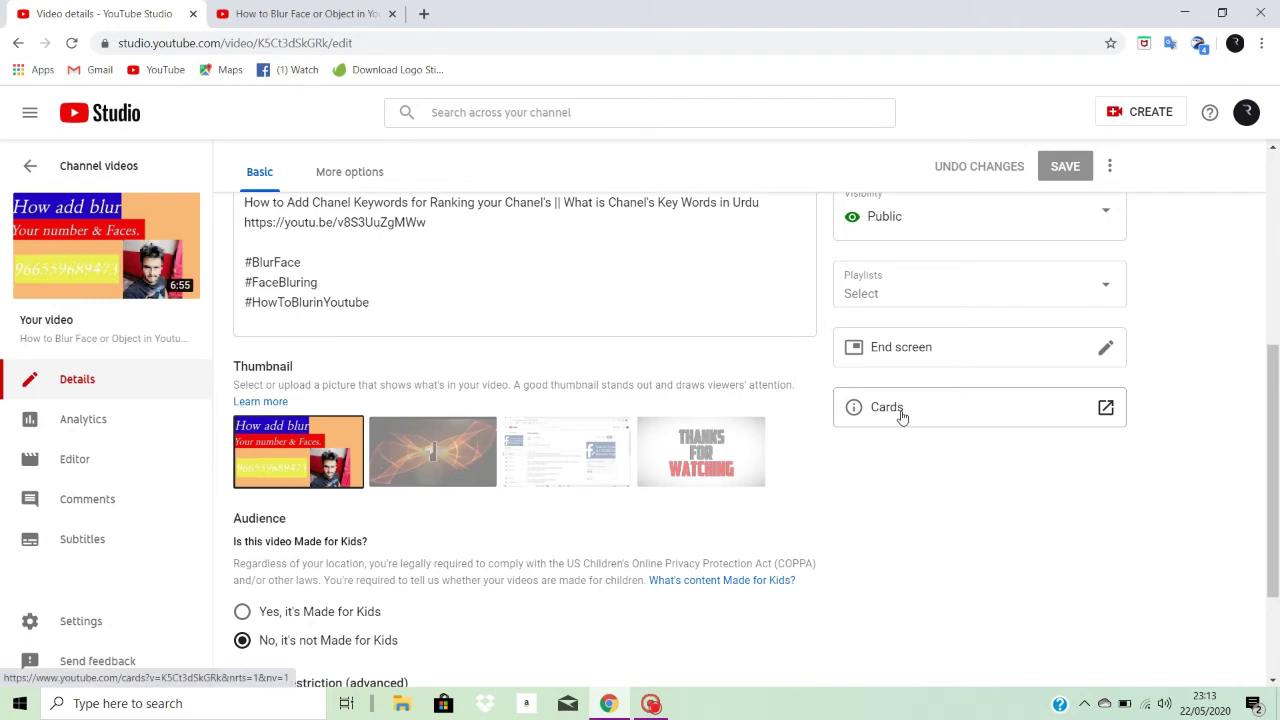
click(901, 411)
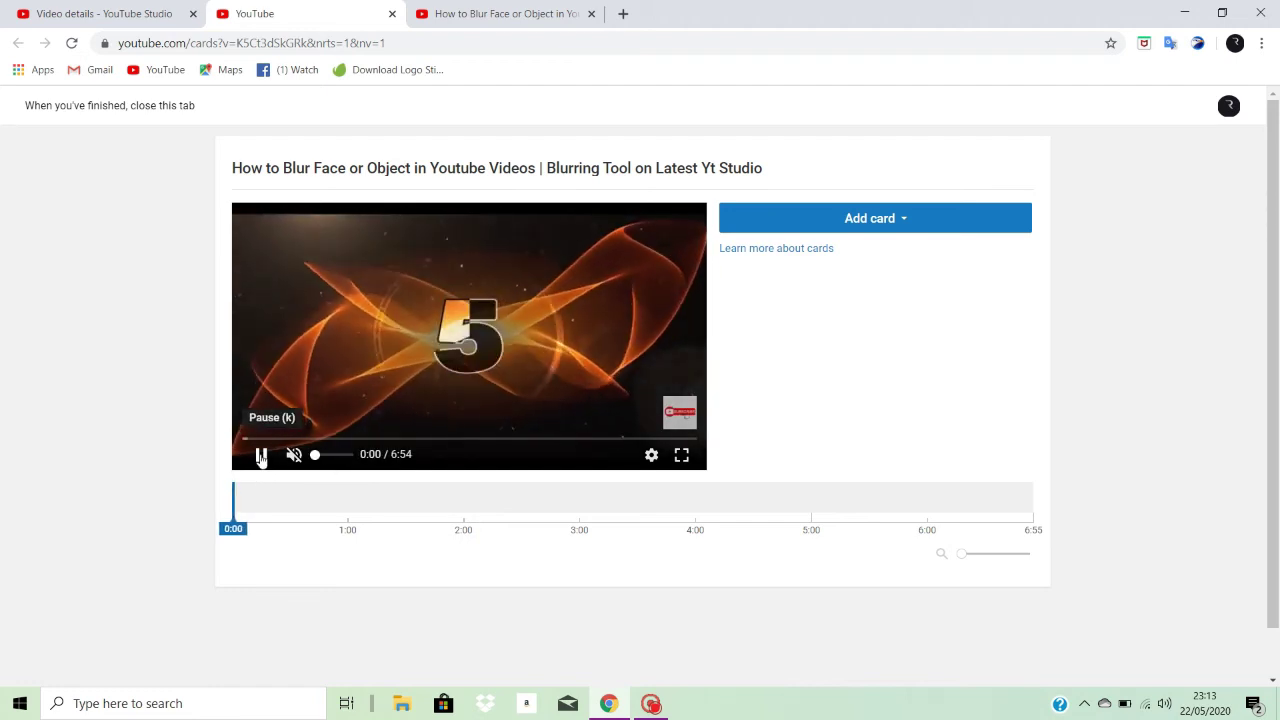
click(260, 456)
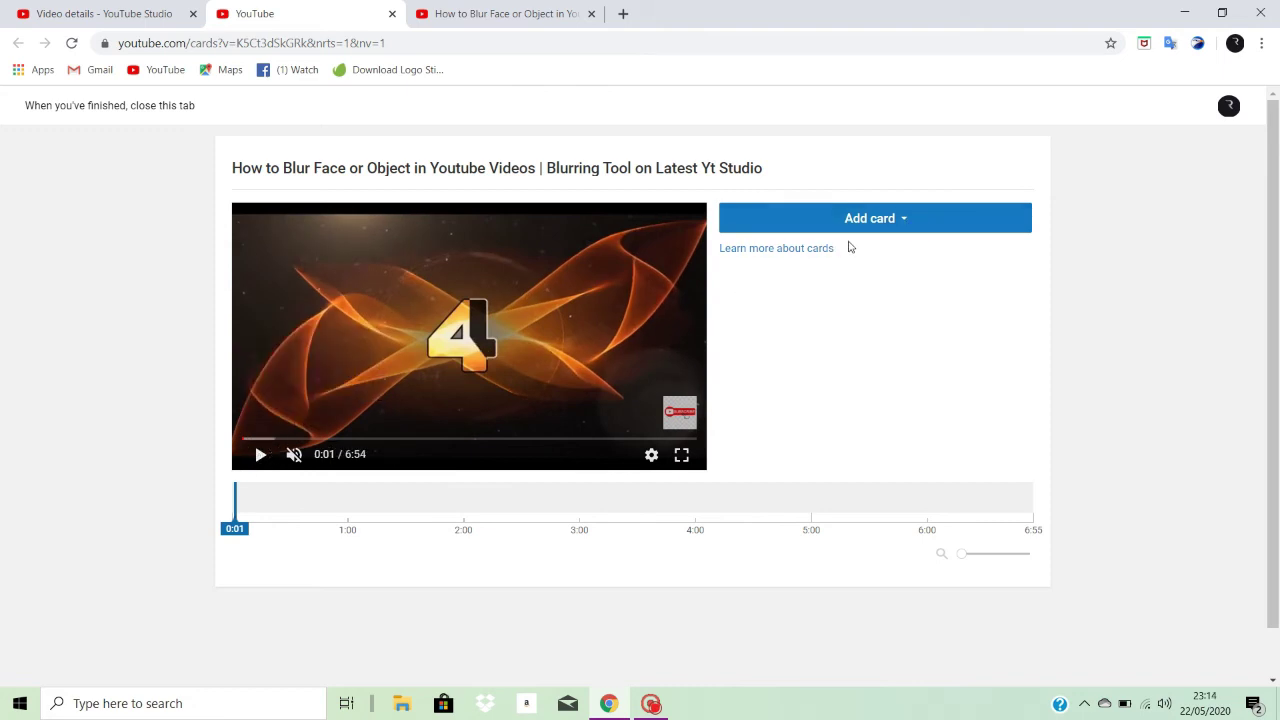
- Add a video card at 0:01 promoting the upload "How to Connect HuaweiShare with Laptop Window 10"
click(903, 221)
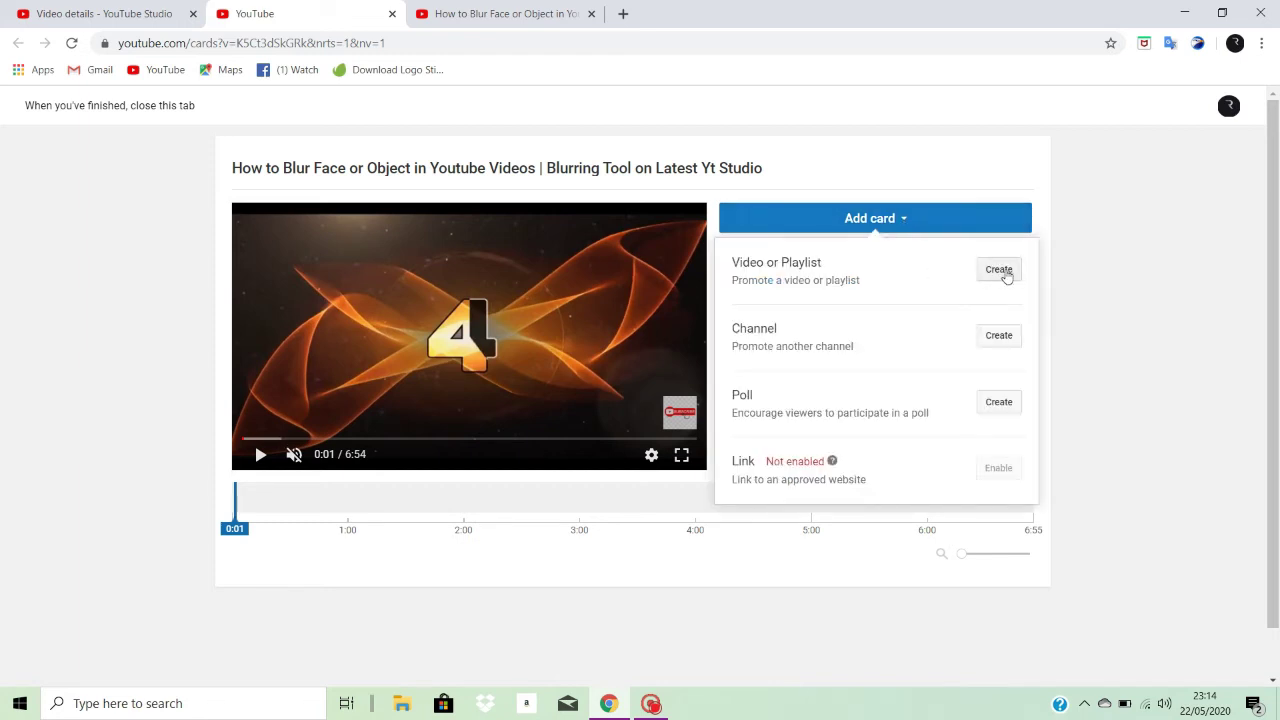
click(999, 270)
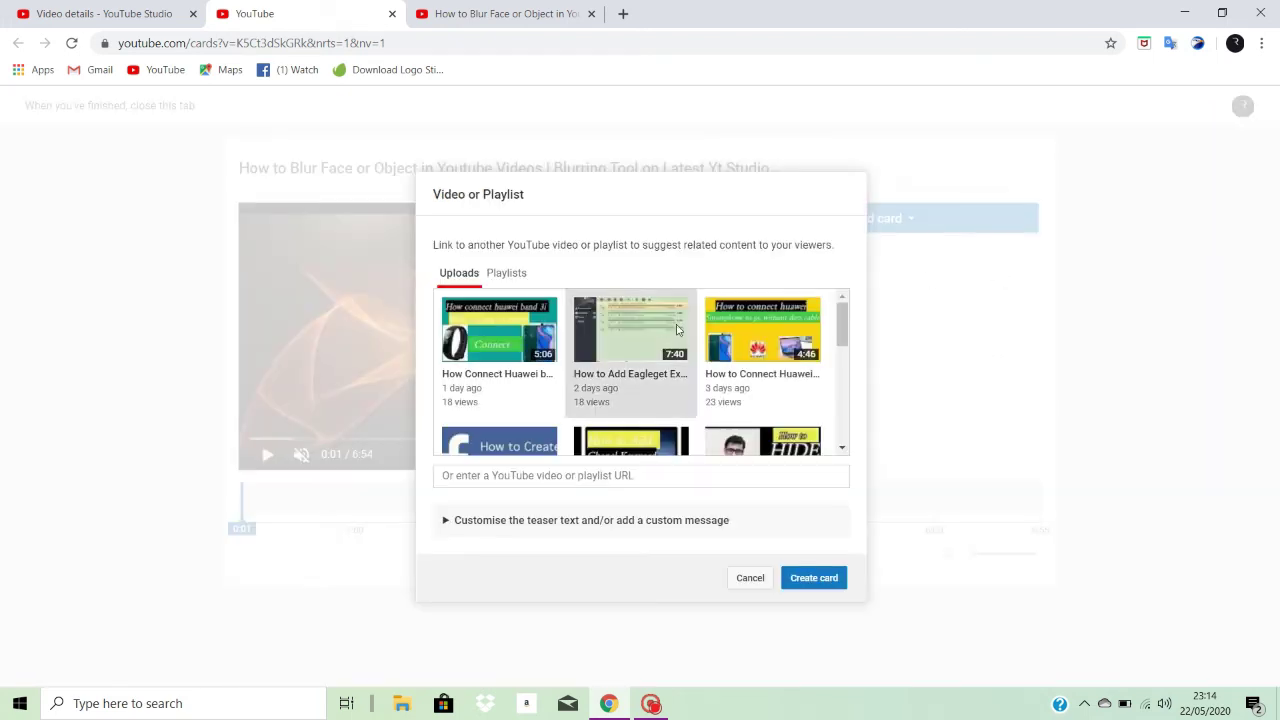
scroll(612, 330, down, 3)
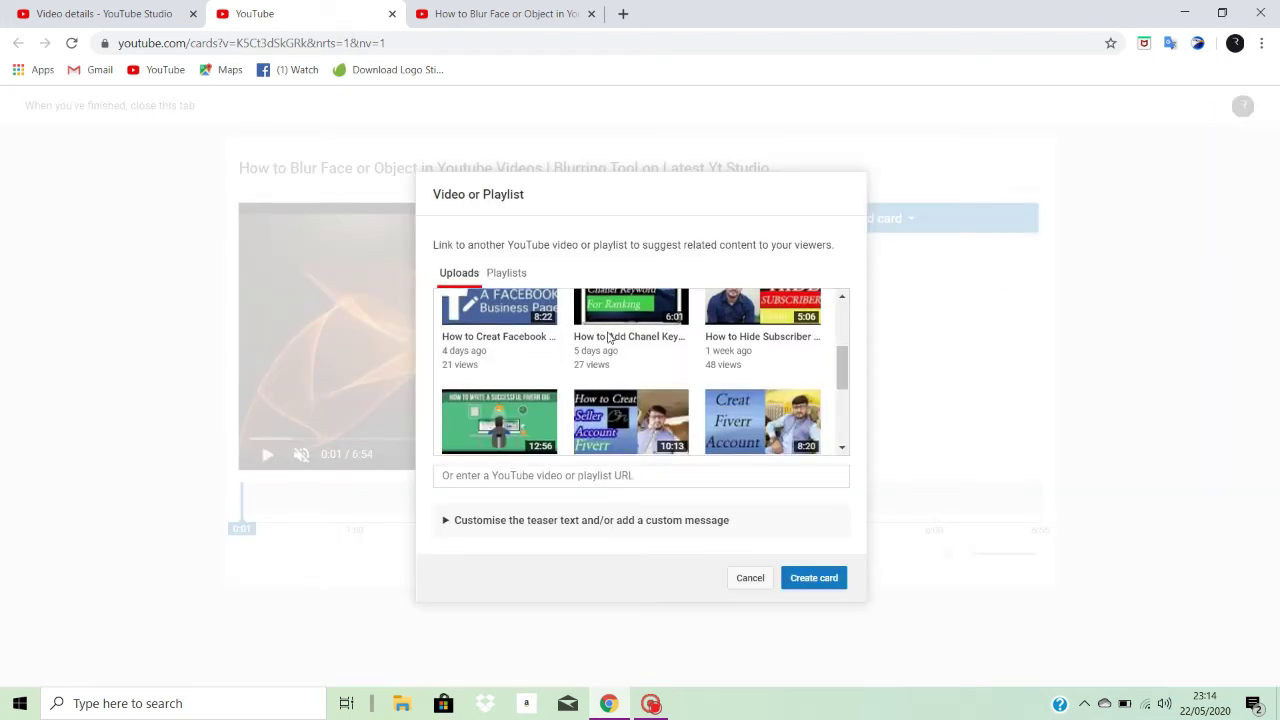
scroll(607, 338, up, 3)
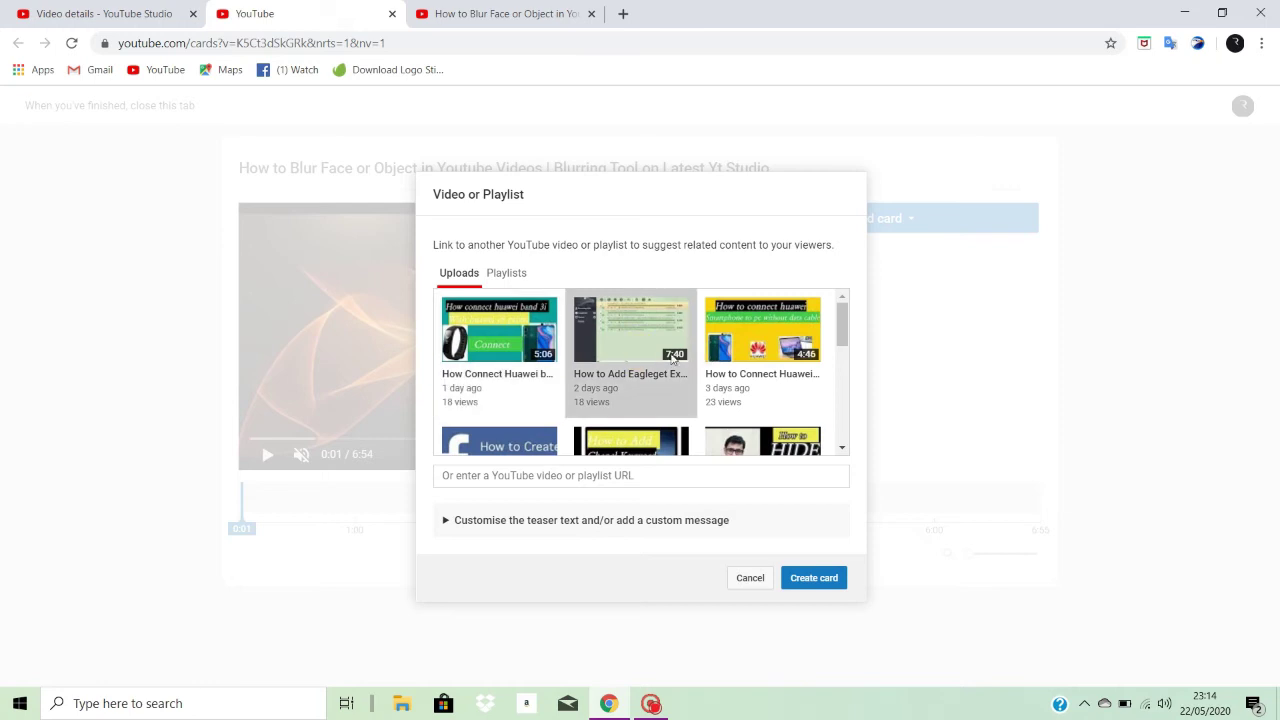
click(762, 340)
click(811, 582)
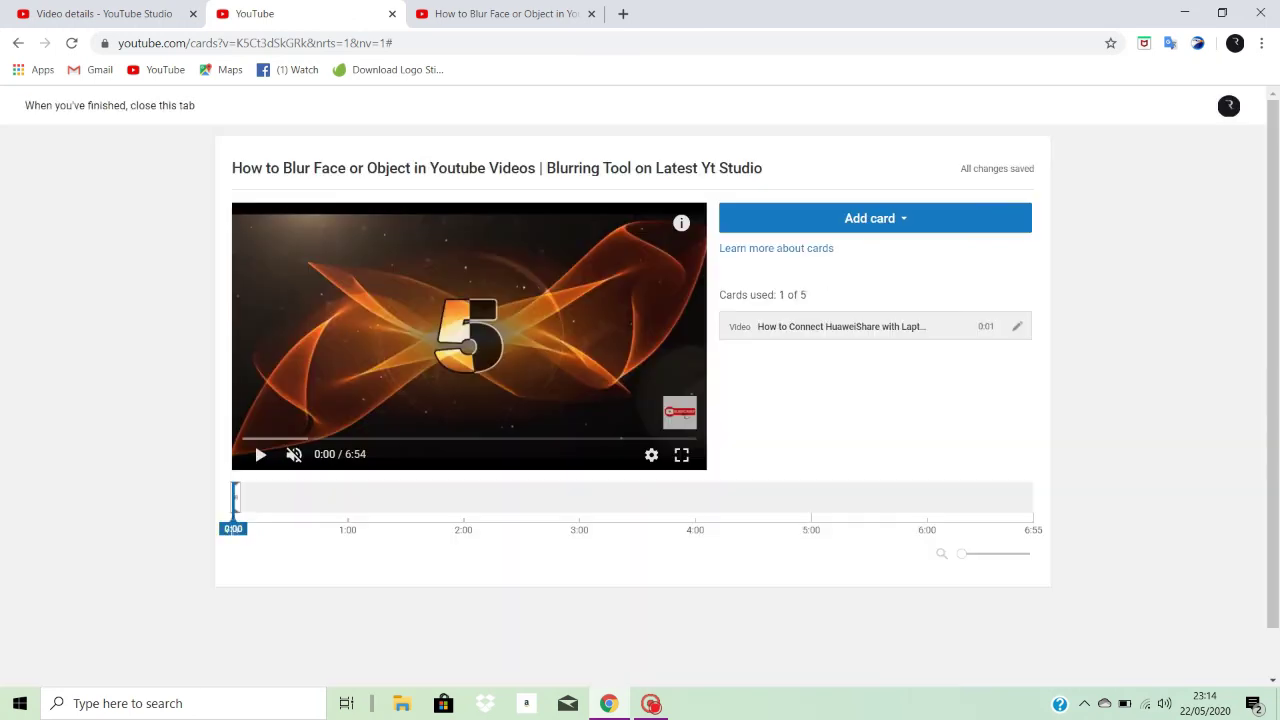
- Add a second video card at 2:00 promoting the upload "How to Creat Saller Account on Fiverr"
mouse_move(241, 528)
mouse_down()
mouse_move(257, 529)
mouse_move(222, 532)
mouse_move(461, 538)
mouse_up()
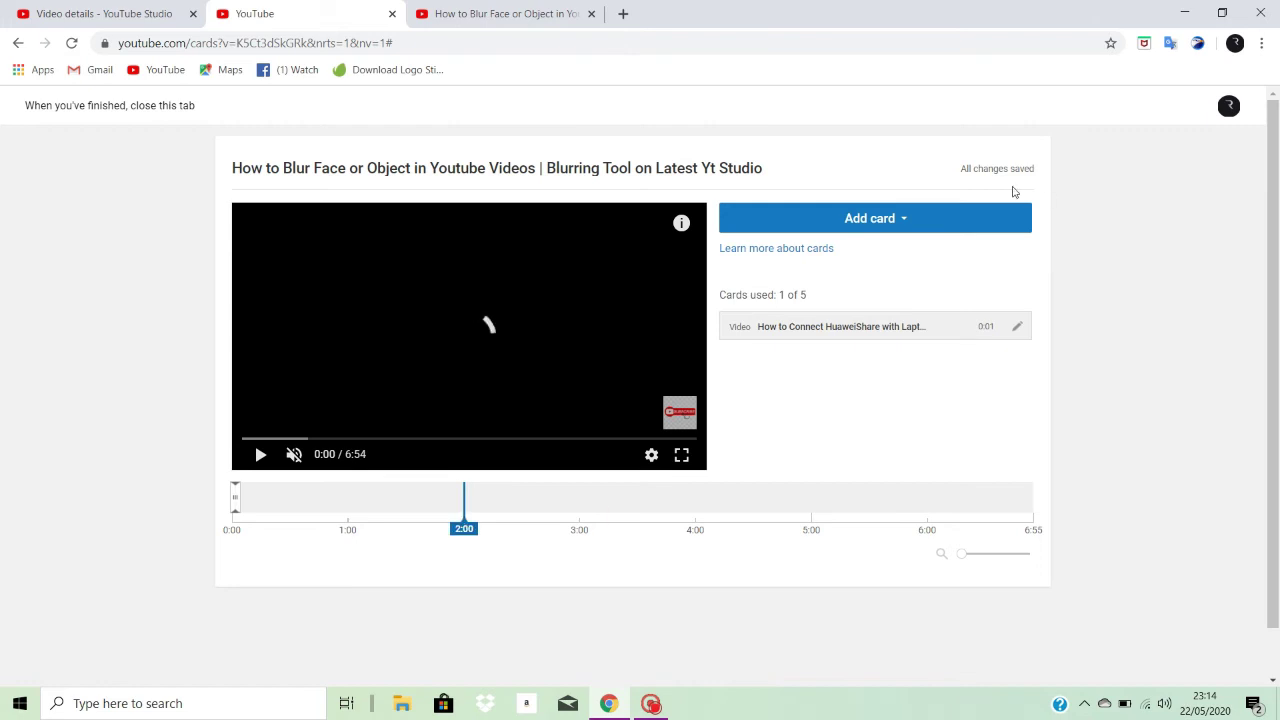
click(900, 222)
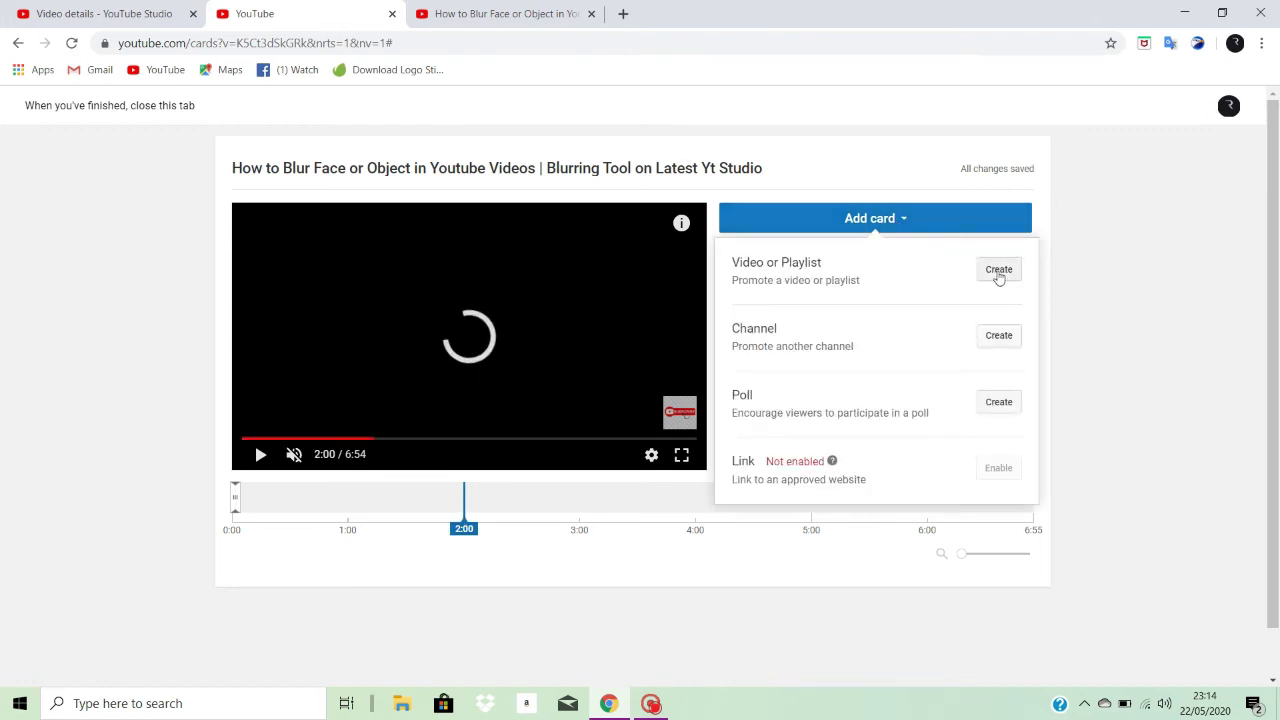
click(998, 272)
scroll(630, 380, down, 2)
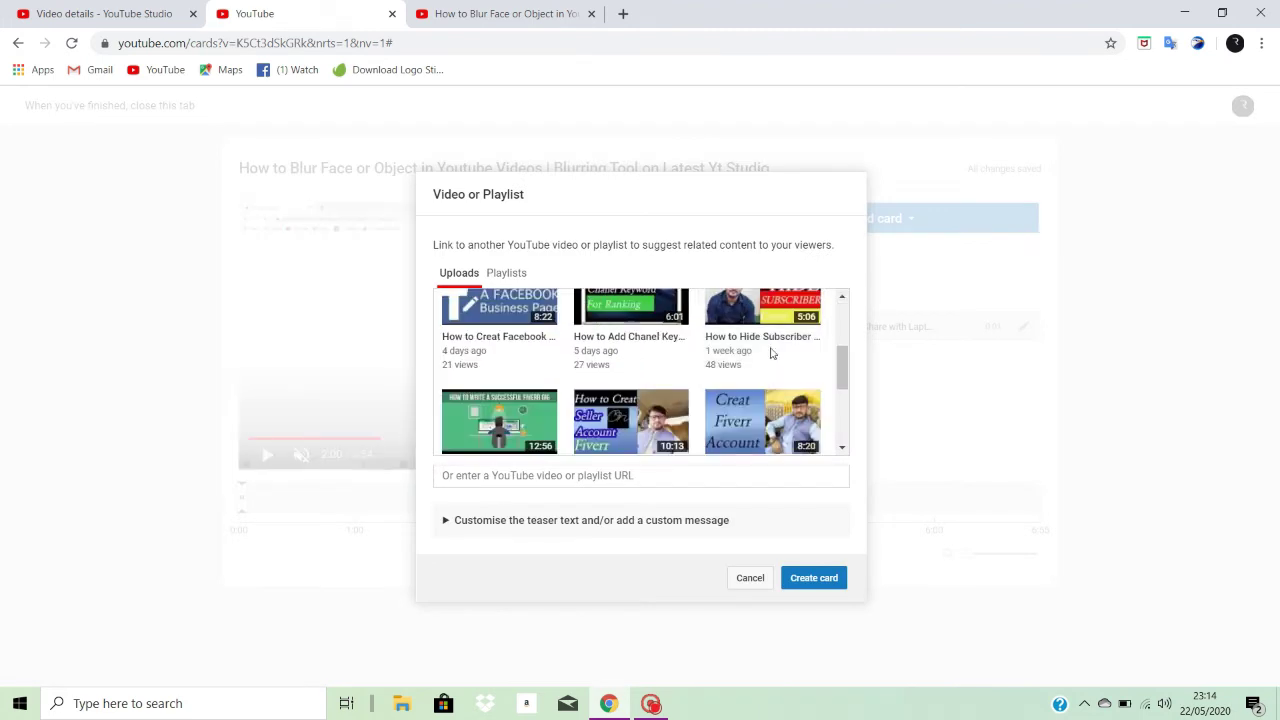
scroll(636, 412, down, 2)
click(835, 578)
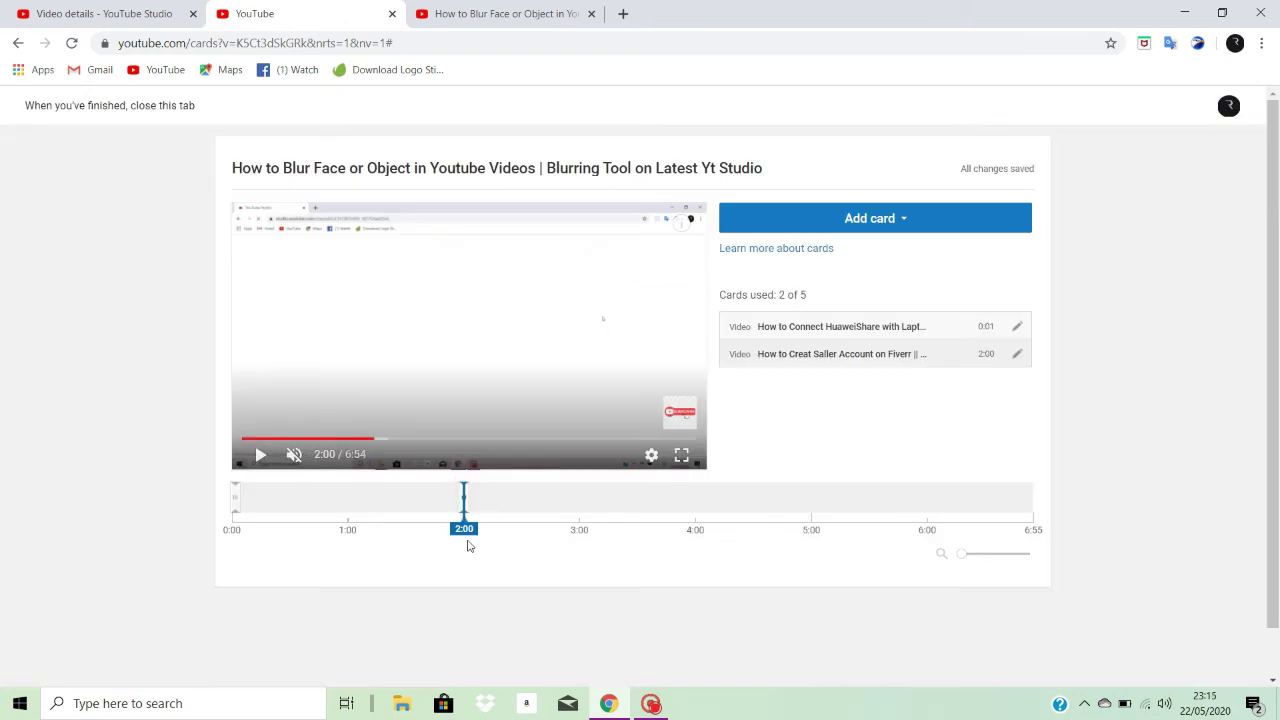
- Play the preview from 1:56 to check the teaser of the card at 2:00, and pause just past it
mouse_move(463, 528)
mouse_down()
mouse_move(477, 529)
mouse_move(457, 529)
mouse_up()
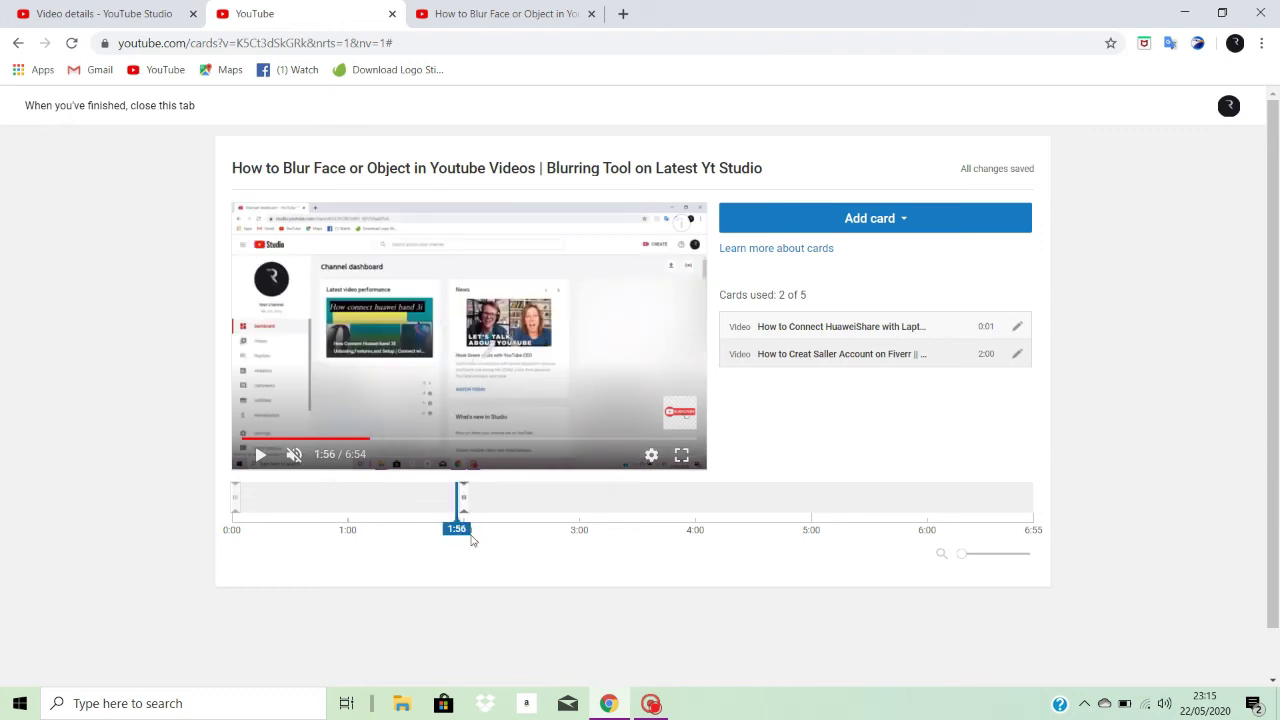
click(260, 456)
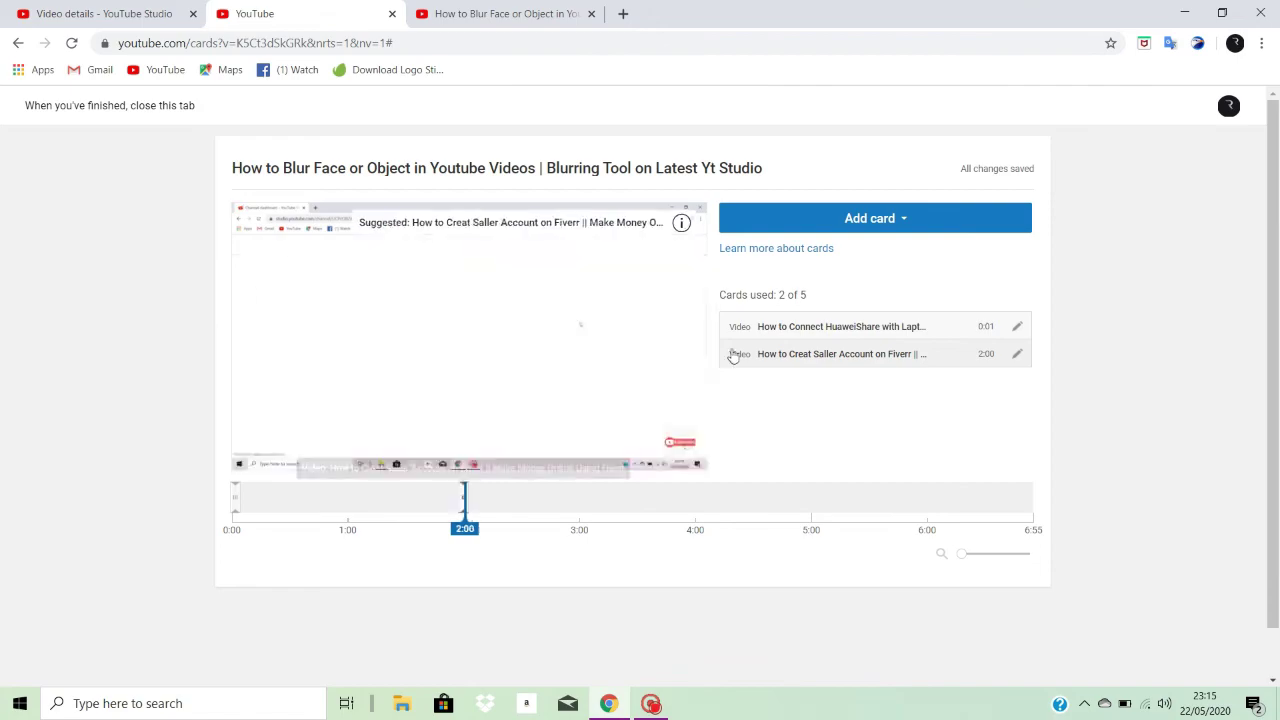
click(243, 480)
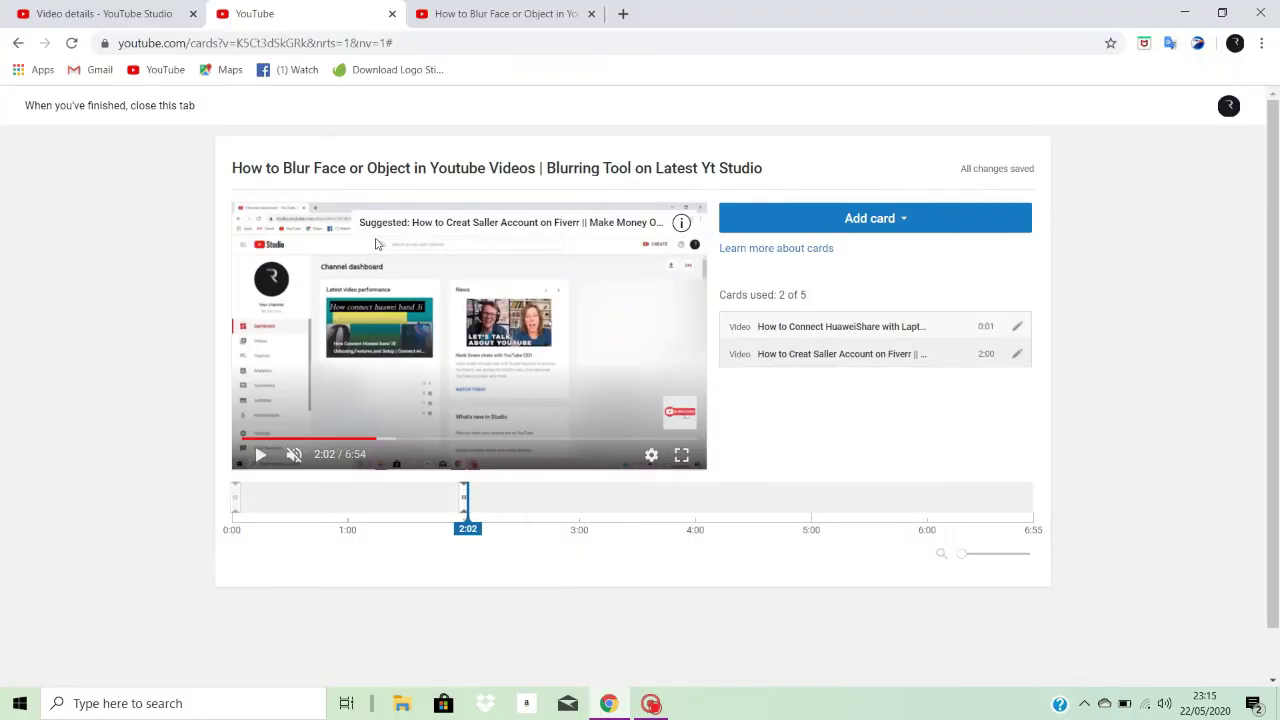
- Open the card list inside the preview player and look through the promoted videos
click(681, 223)
click(681, 221)
click(677, 223)
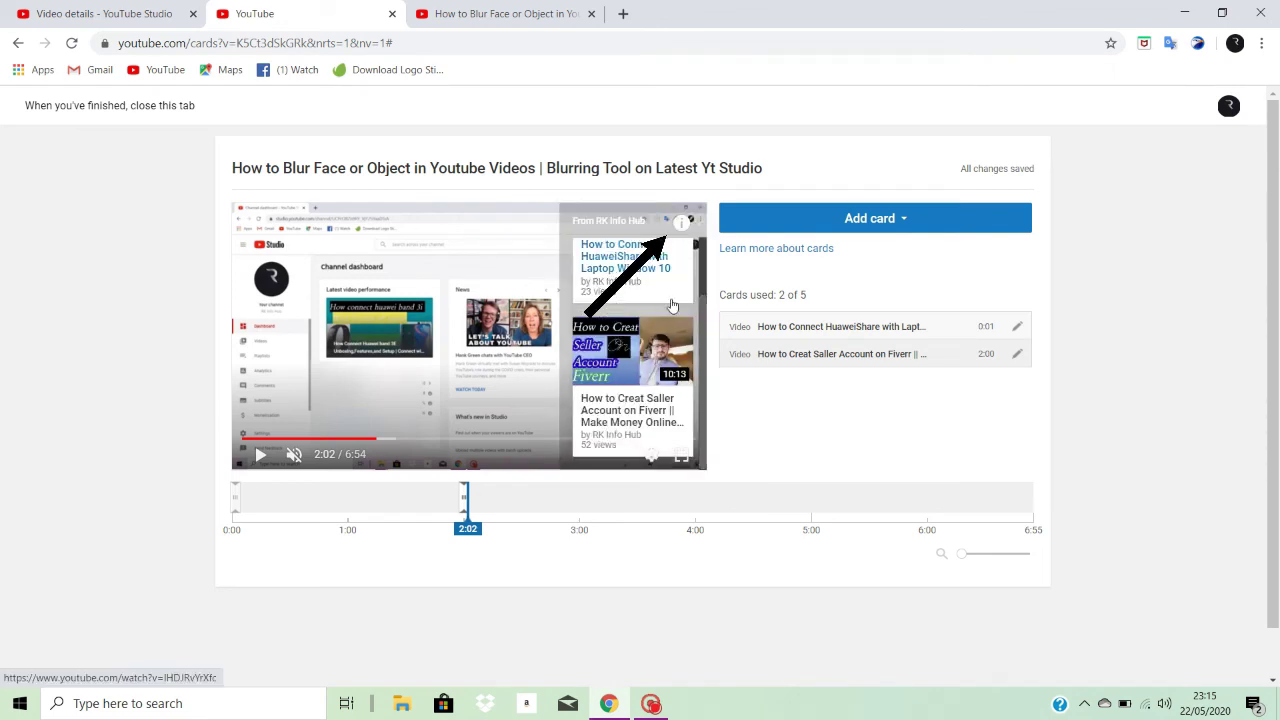
scroll(668, 292, up, 1)
scroll(668, 292, down, 1)
scroll(651, 278, up, 1)
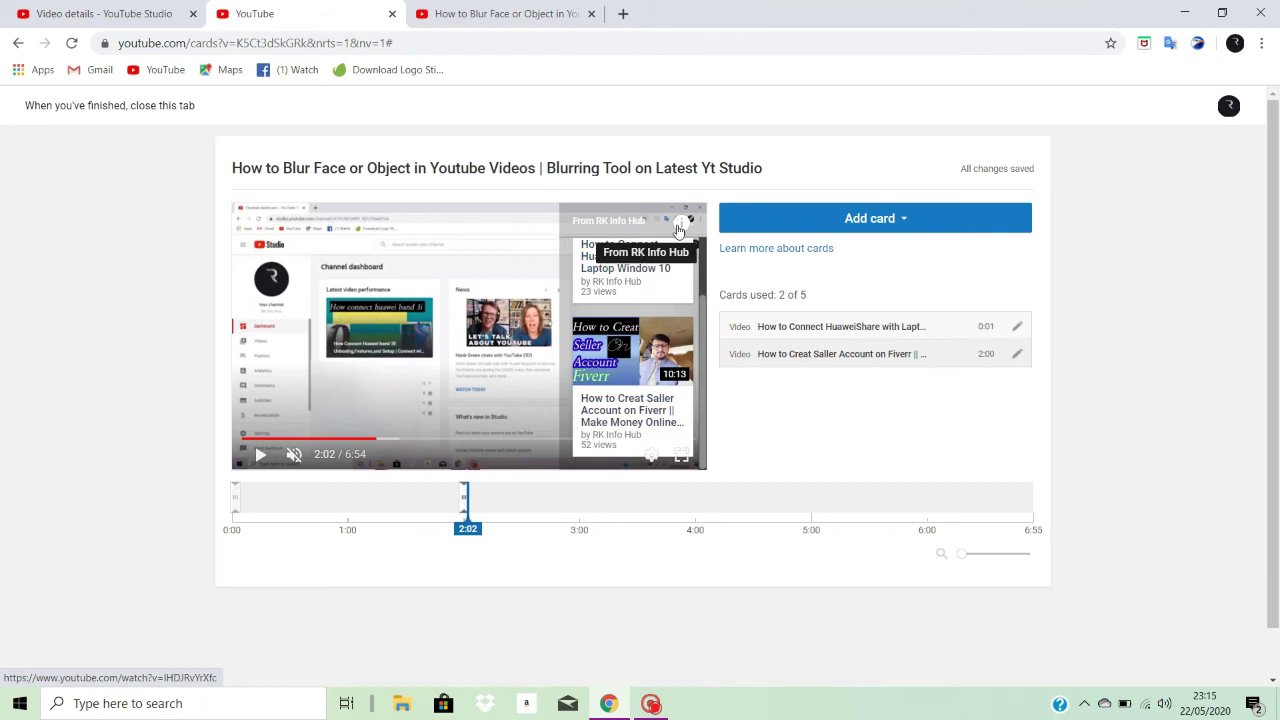
- Add a third video card at 2:02 promoting the upload "How to Delete Frgotten Facebook Account"
click(875, 218)
click(998, 269)
scroll(670, 391, down, 5)
scroll(494, 366, down, 2)
click(494, 366)
click(822, 578)
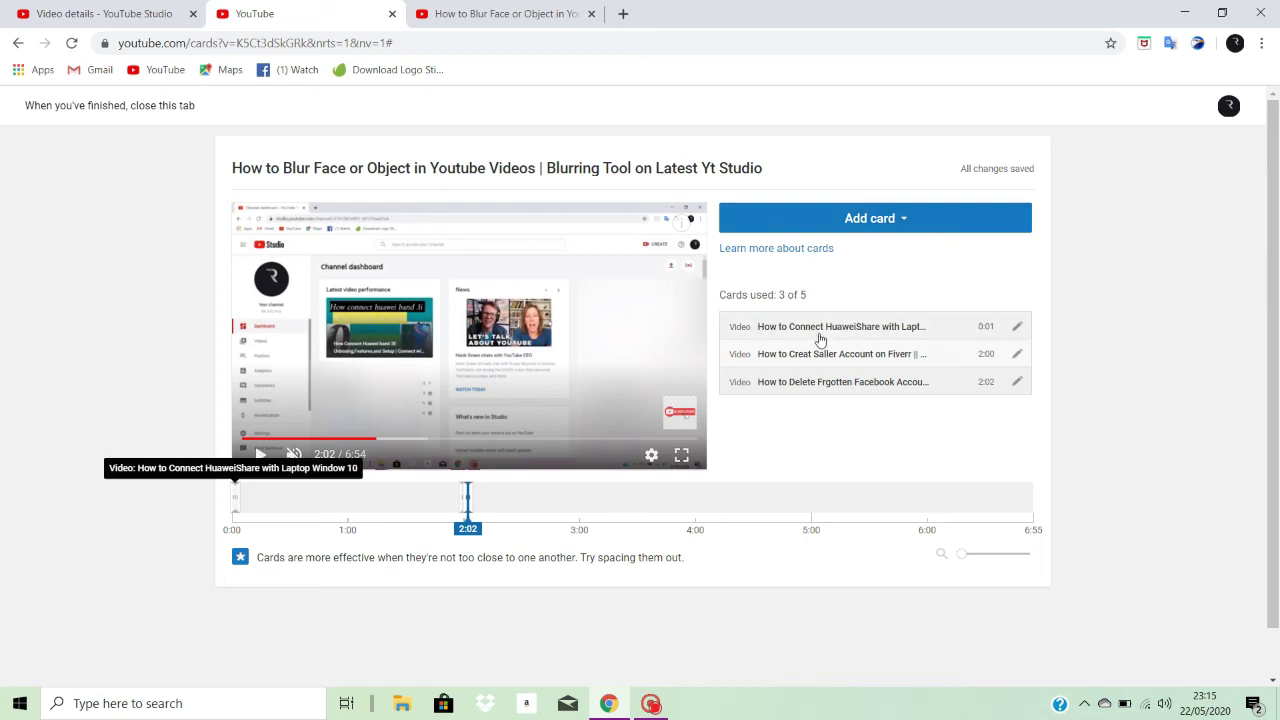
- Space the cards along the timeline: the HuaweiShare card at 2:00, the Fiverr card at 3:01 and the Facebook card at 5:00
mouse_move(467, 497)
mouse_down()
mouse_move(457, 531)
mouse_move(449, 523)
mouse_move(651, 506)
mouse_move(820, 528)
mouse_move(466, 503)
mouse_move(571, 514)
mouse_move(325, 515)
mouse_up()
right_click(467, 504)
mouse_move(249, 505)
mouse_down()
mouse_move(371, 500)
mouse_move(464, 520)
mouse_up()
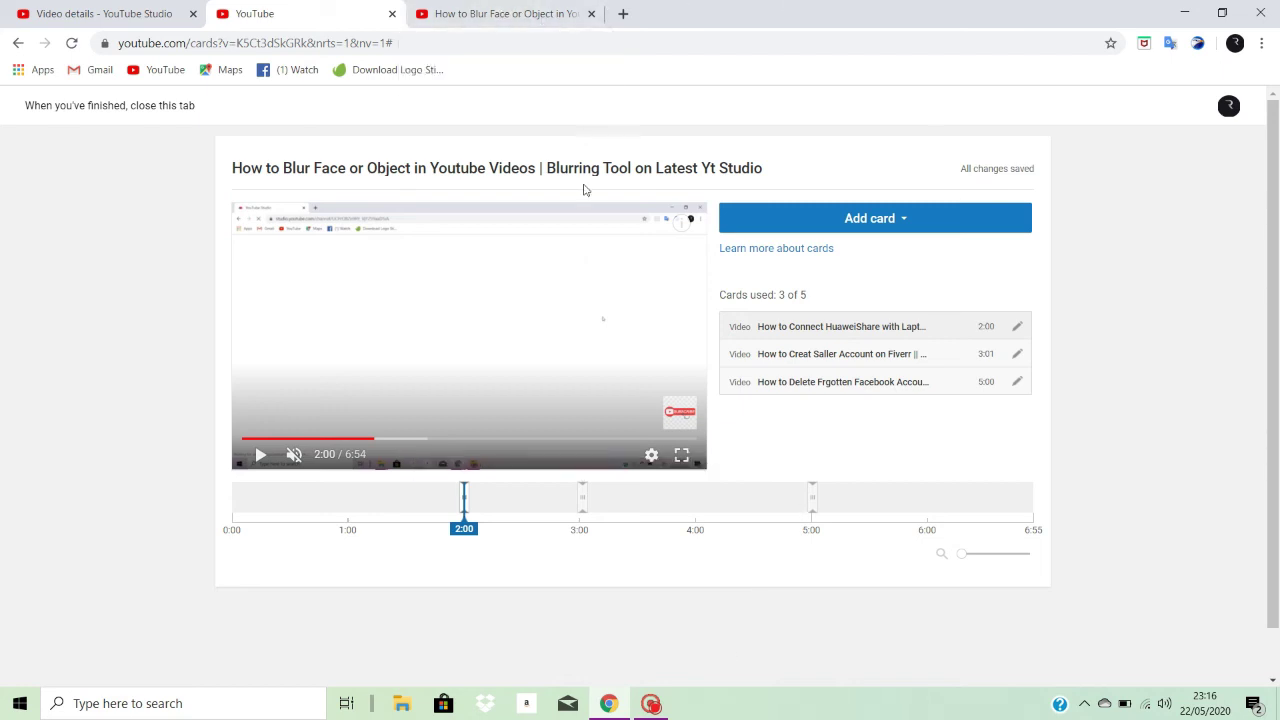
- Switch to the published video's watch page, play it from about 1:59 and check the card list, closing it again
click(521, 15)
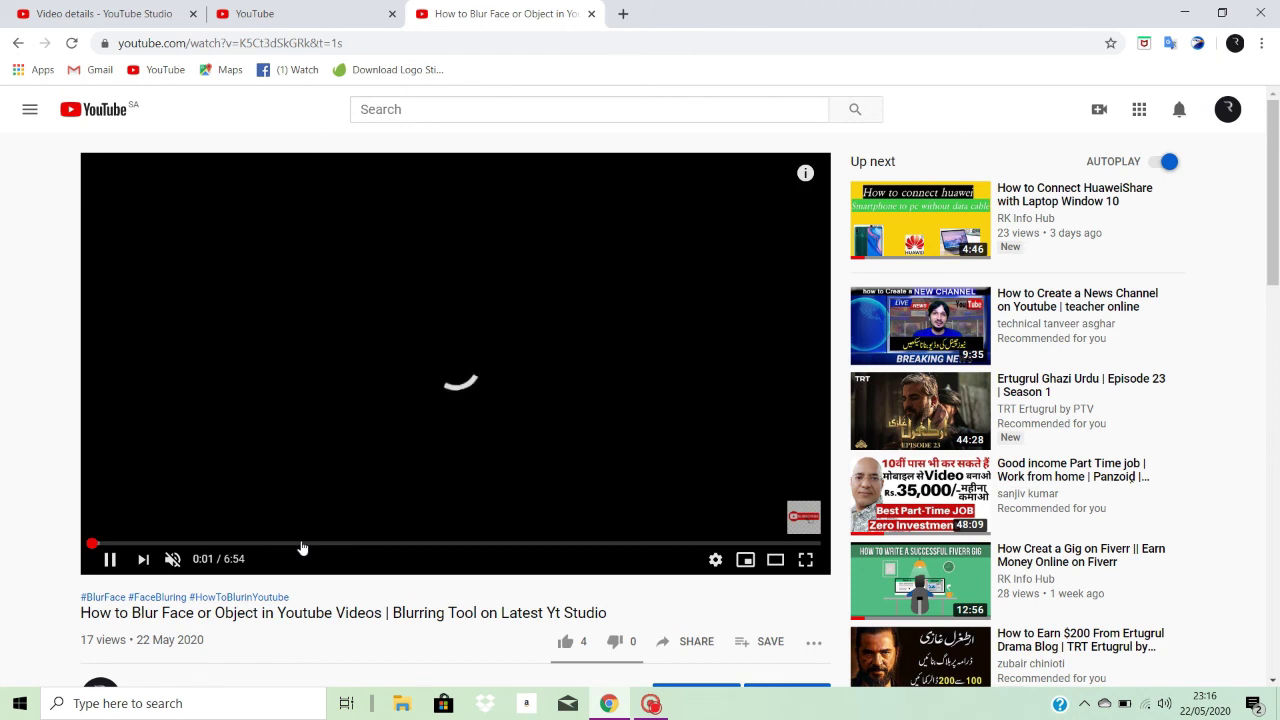
click(297, 543)
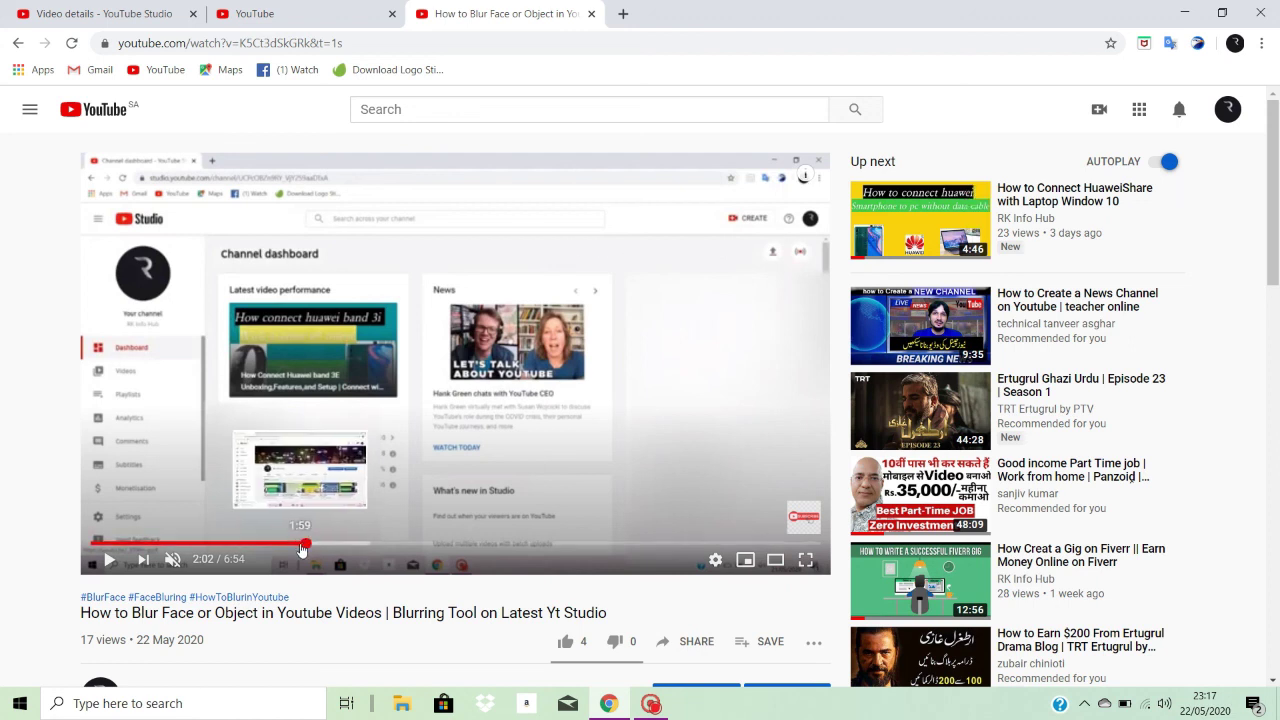
click(299, 545)
click(108, 562)
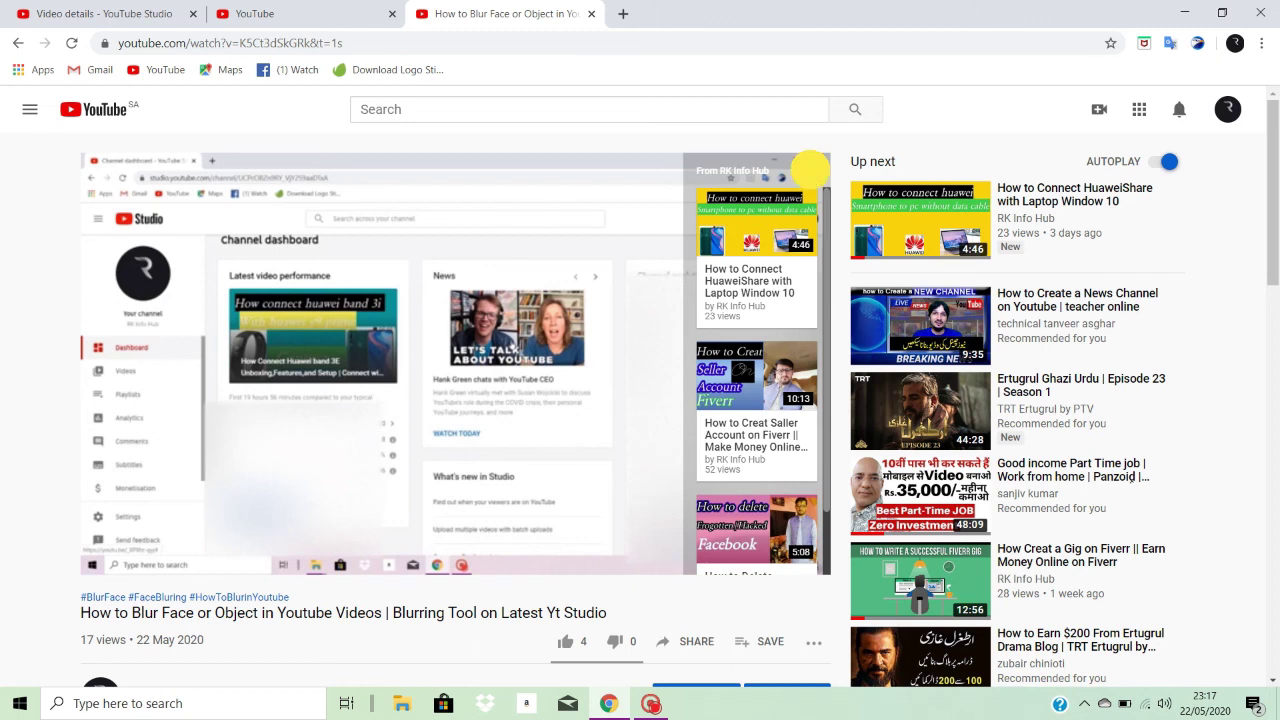
click(757, 180)
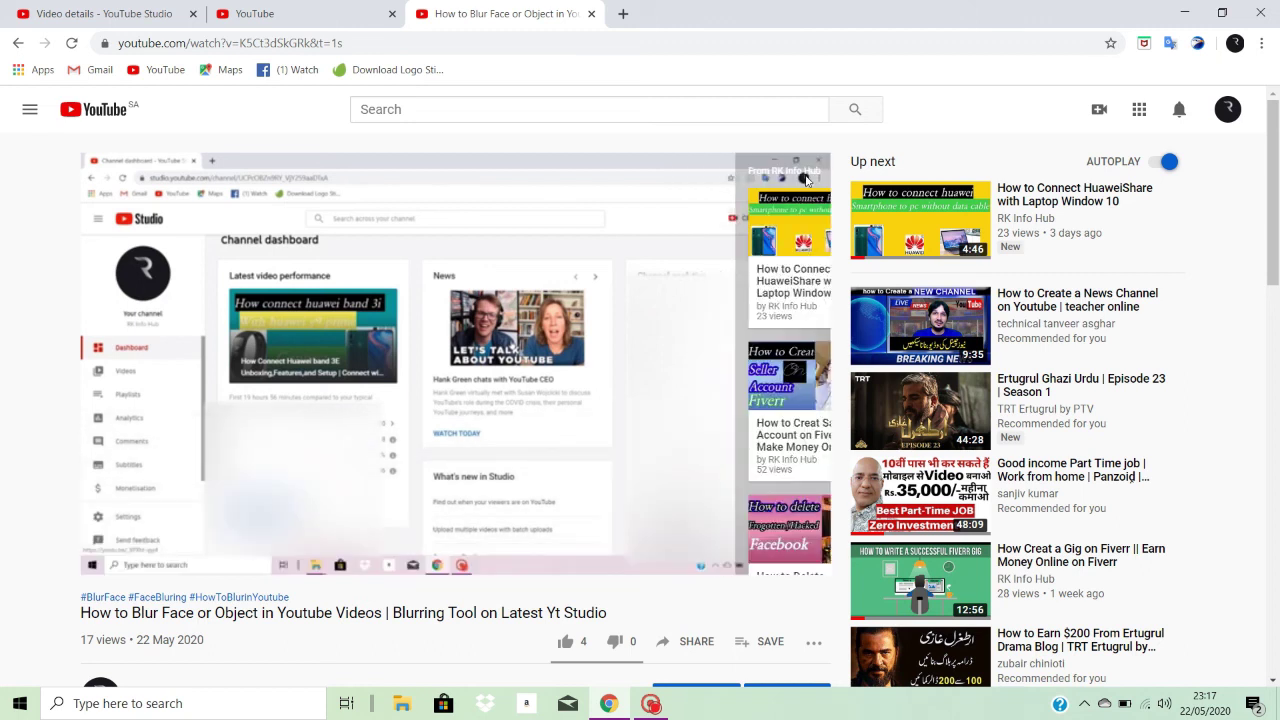
- Replay the published video from just before 2:00, inspect its card teaser and card list, and pause it at 2:07
key(Left)
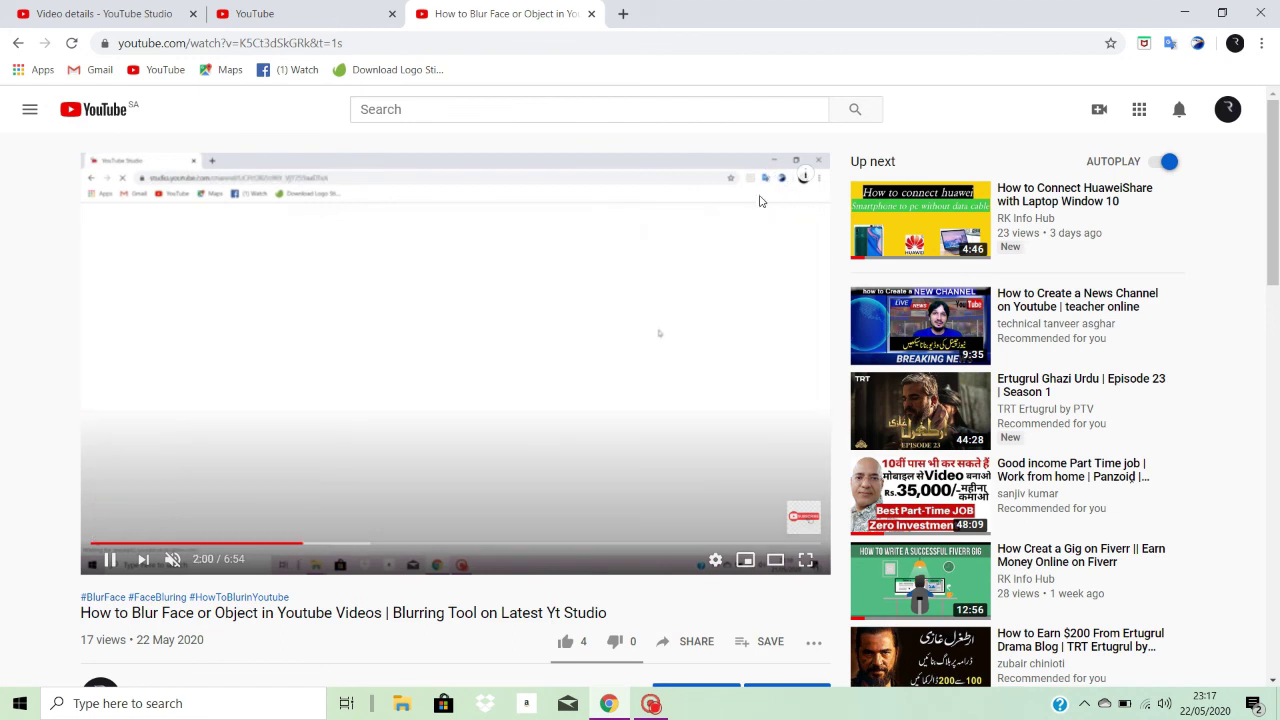
click(703, 172)
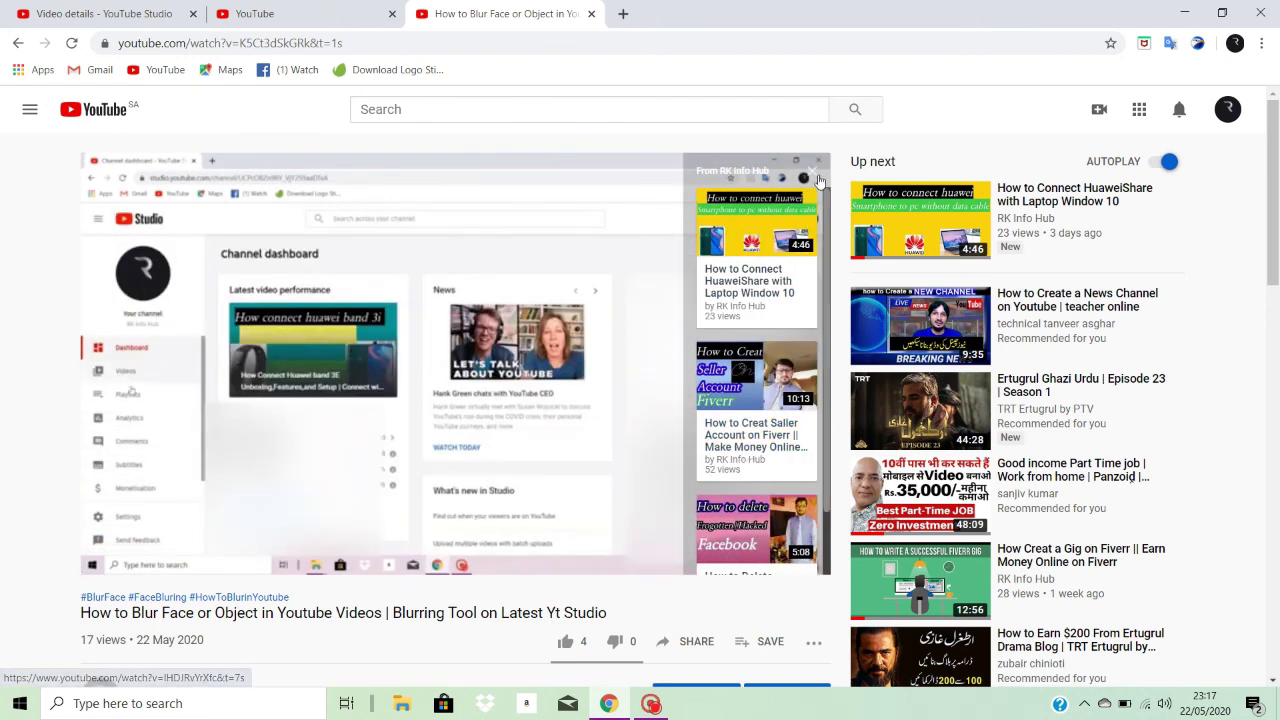
click(110, 527)
click(110, 559)
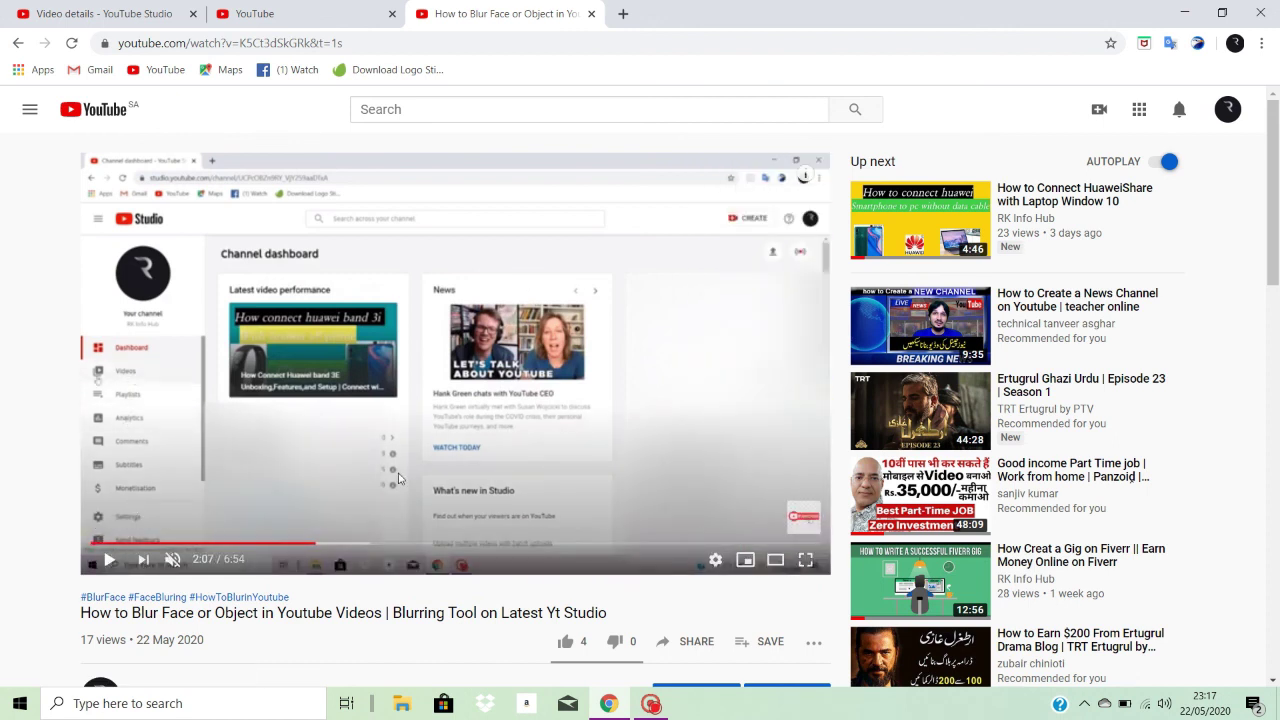